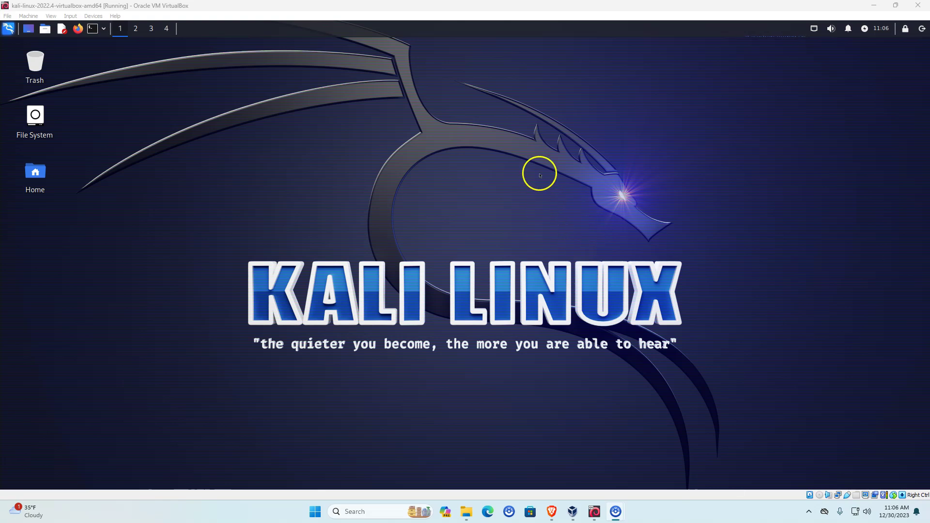
Open the Kali applications menu from the top-left panel icon
click(9, 29)
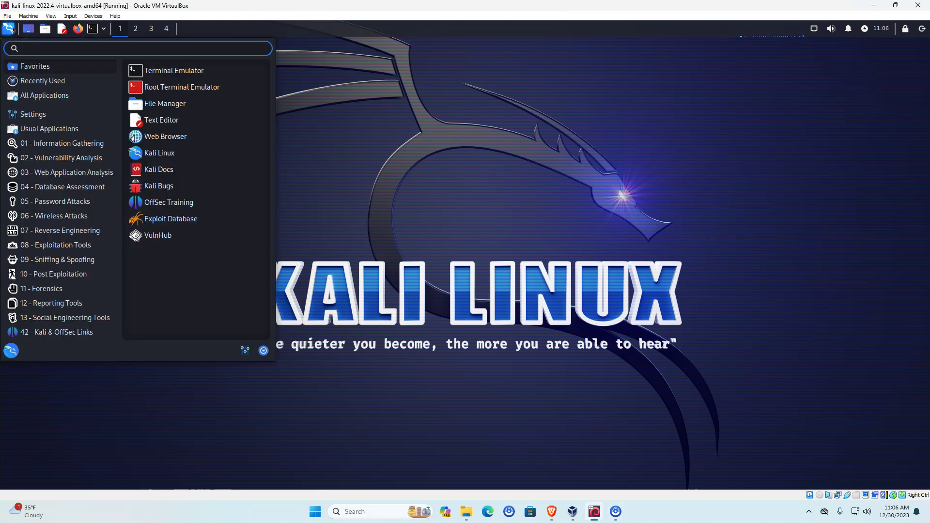
Browse 01 - Information Gathering, then show the Recently Used list containing maltego
click(49, 143)
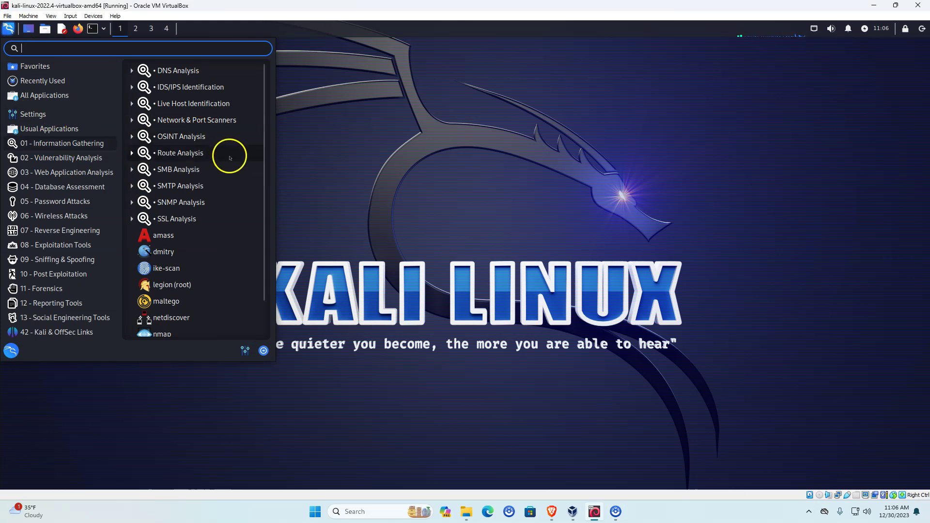
scroll(230, 188, down, 2)
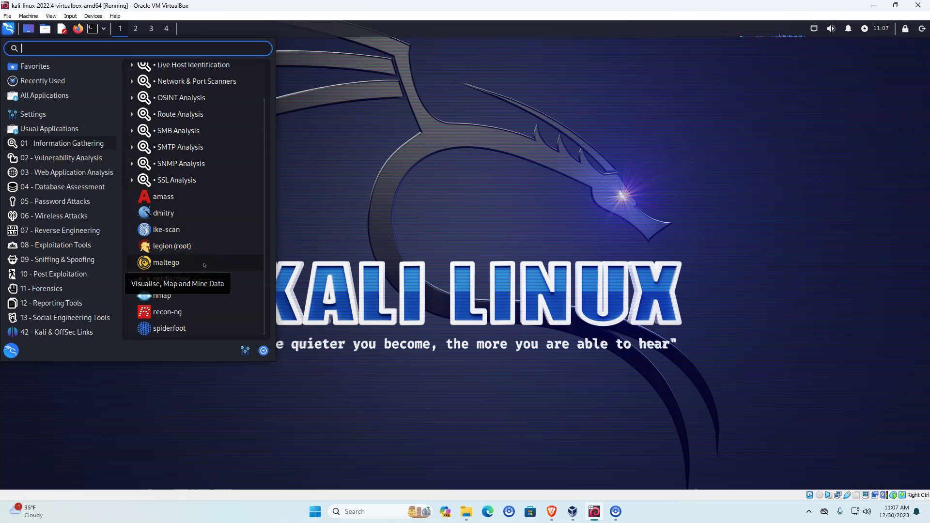
click(98, 48)
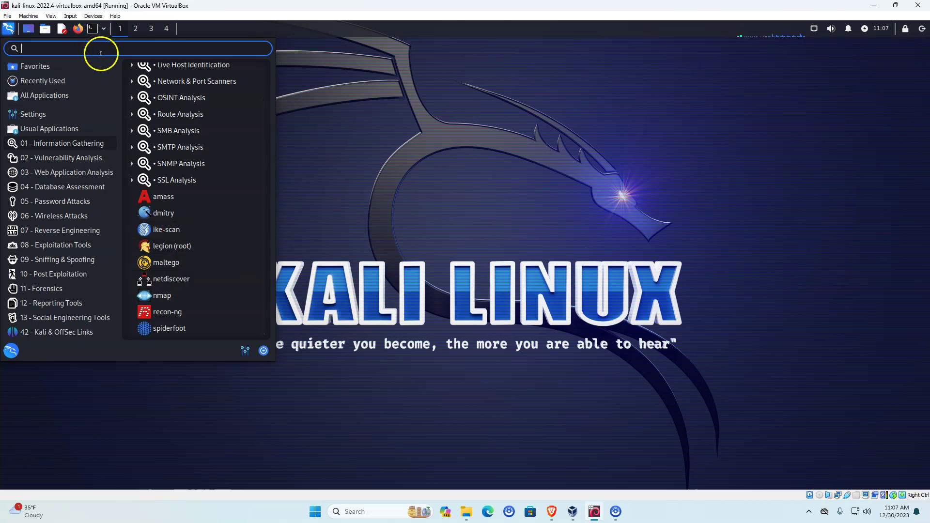
click(70, 82)
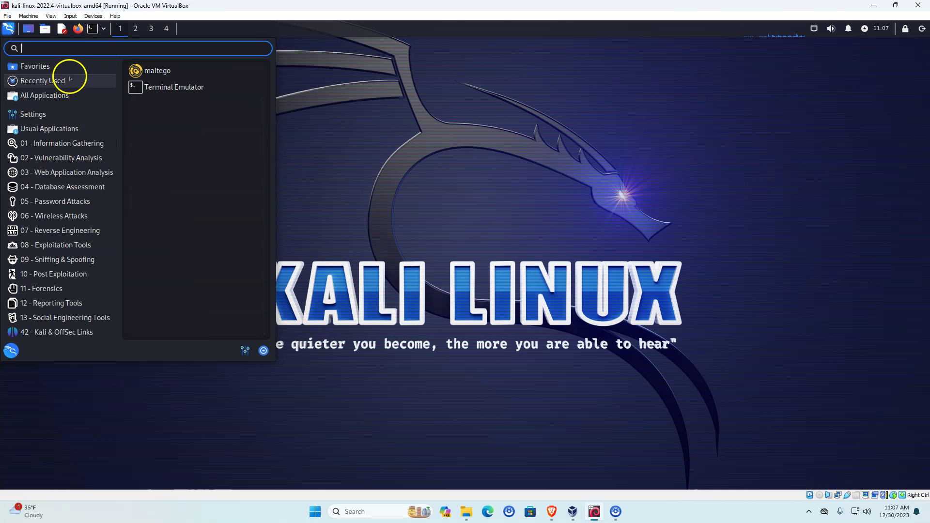
Launch maltego from Recently Used and wait for its Product Selection dialog
click(137, 71)
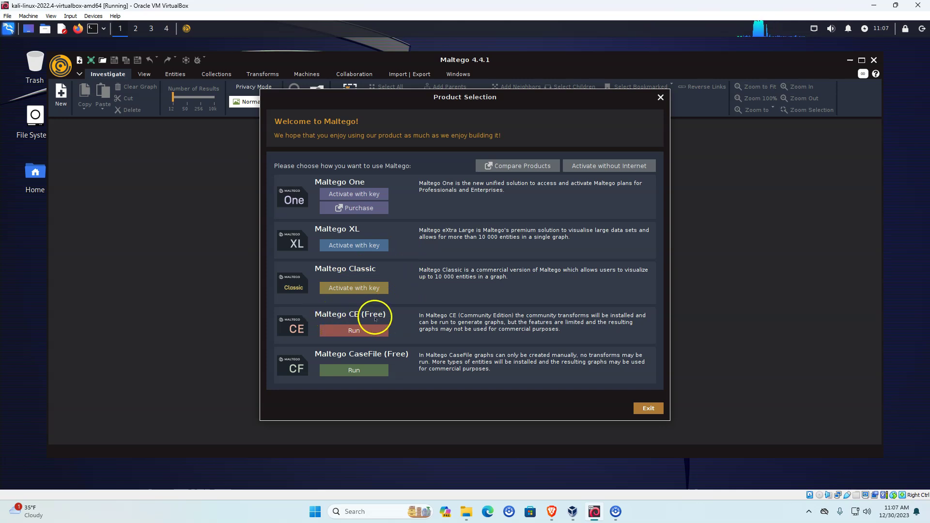
Run Maltego CE (Free), accept the license agreement and continue to Login
click(353, 329)
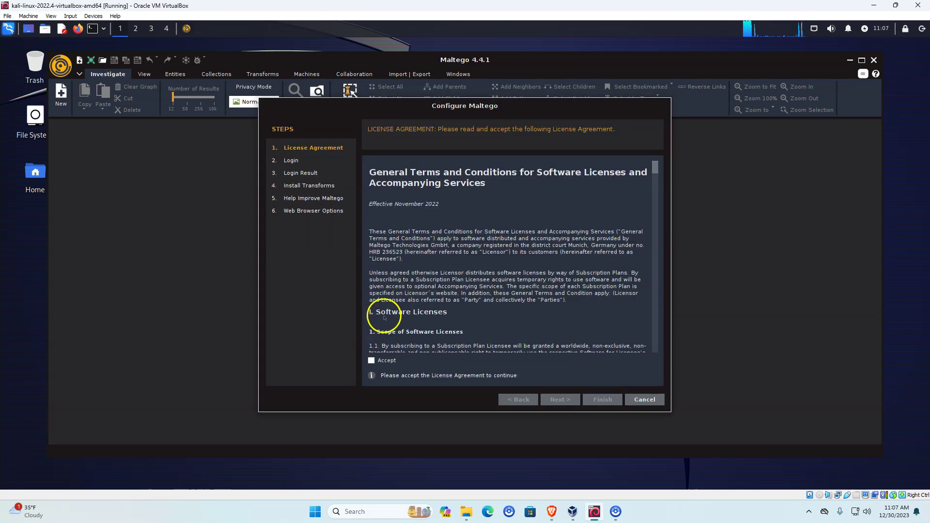
scroll(453, 213, down, 5)
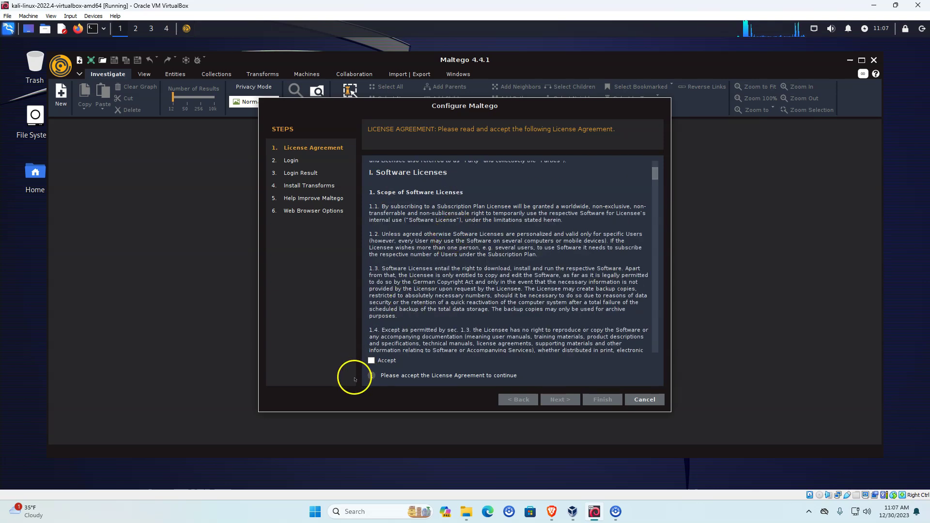
click(371, 361)
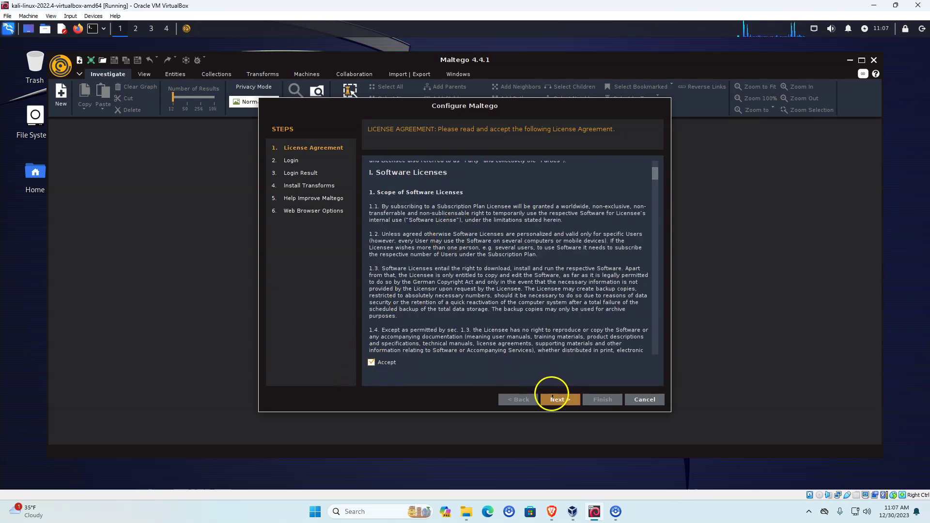
click(560, 399)
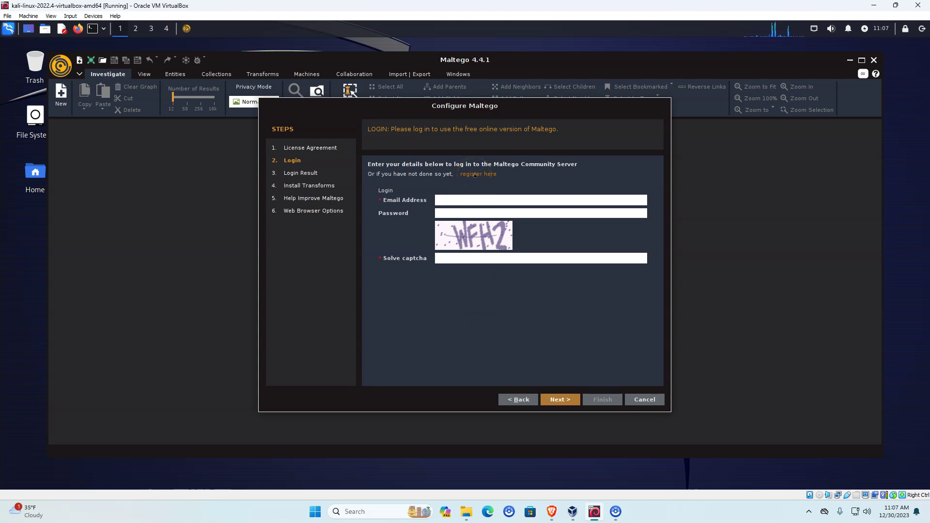
Begin entering the account e-mail address on the Community Server login step
click(464, 202)
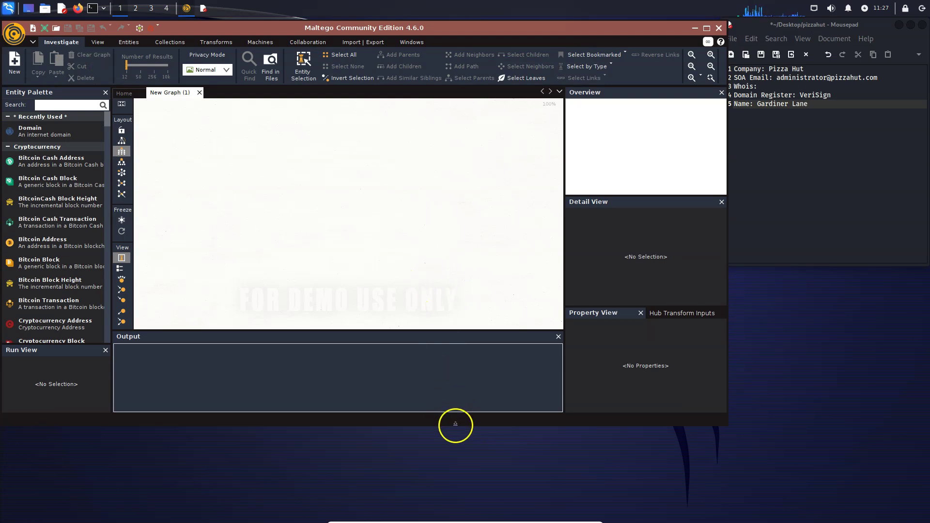
Drag the Maltego window's bottom edge down to make it taller
drag(457, 429, 453, 502)
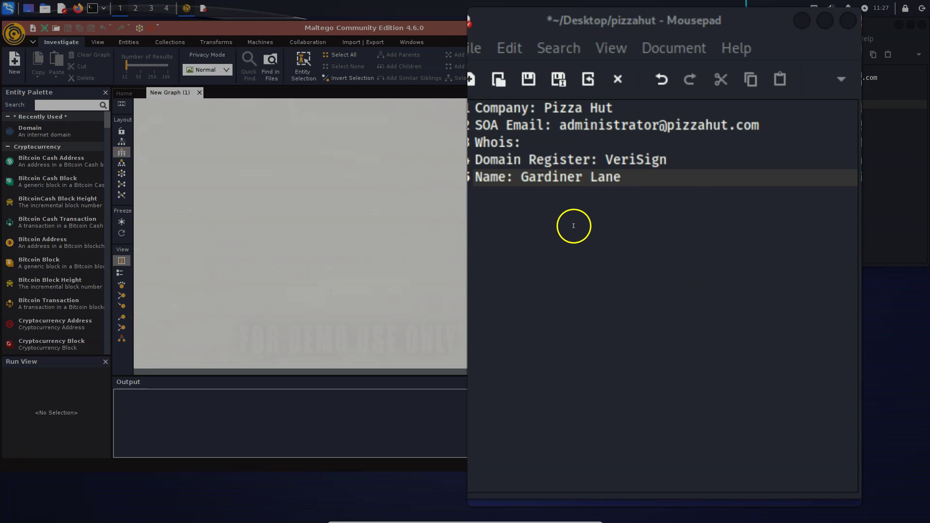
drag(615, 108, 546, 105)
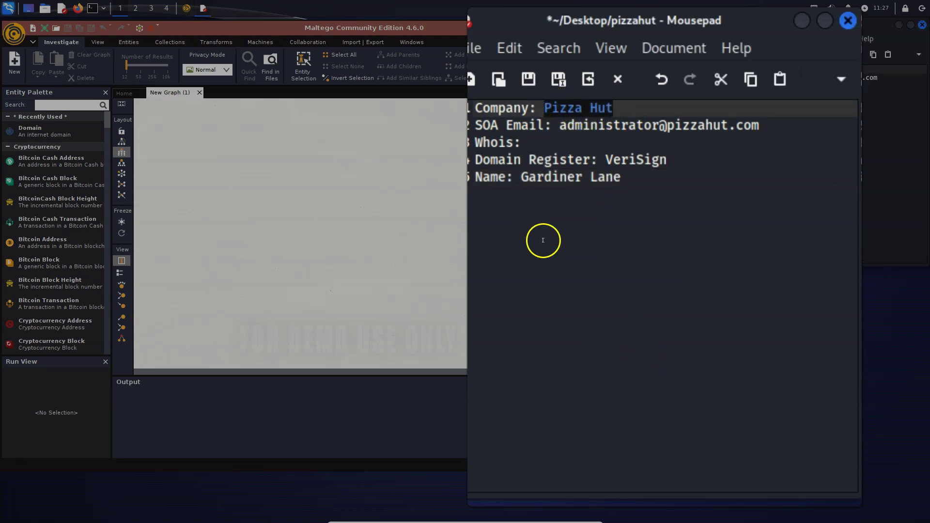
click(551, 352)
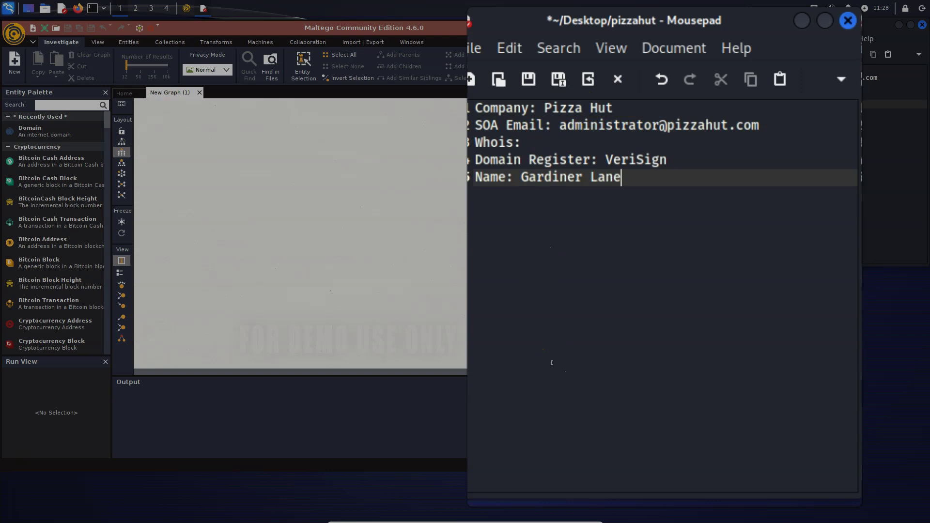
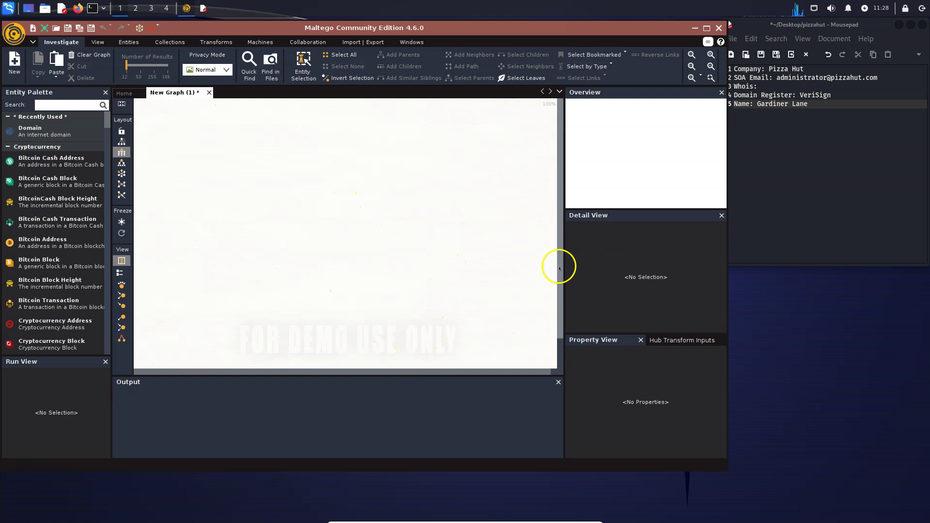
Add a Domain entity to the empty graph and rename it pizzahut.com
drag(51, 141, 339, 191)
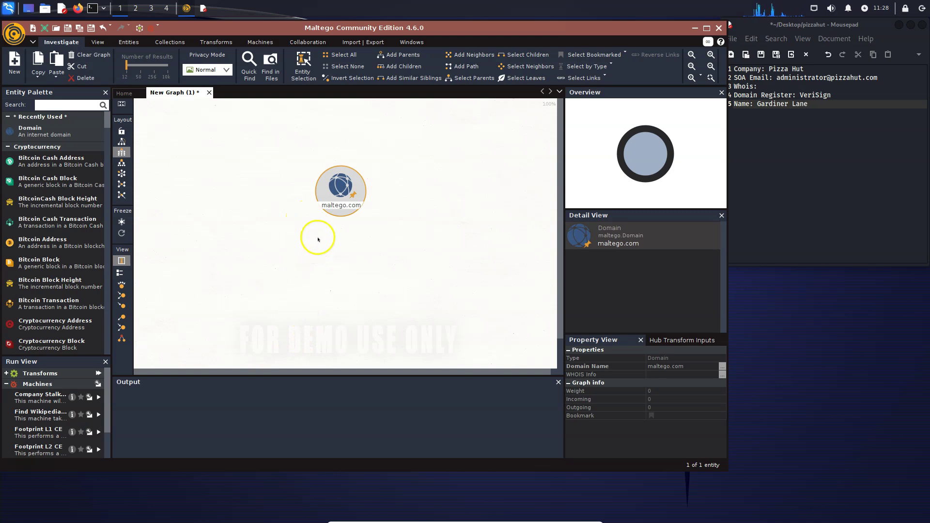
click(335, 209)
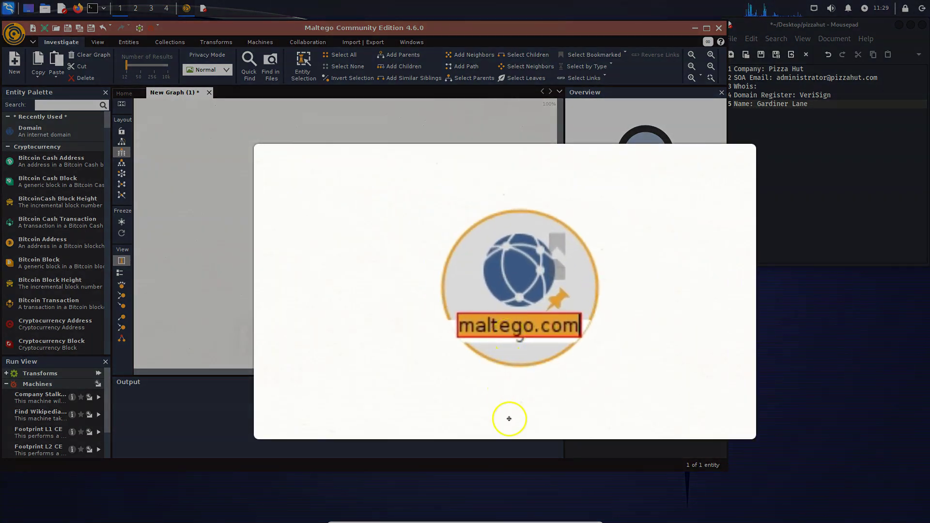
text(pi)
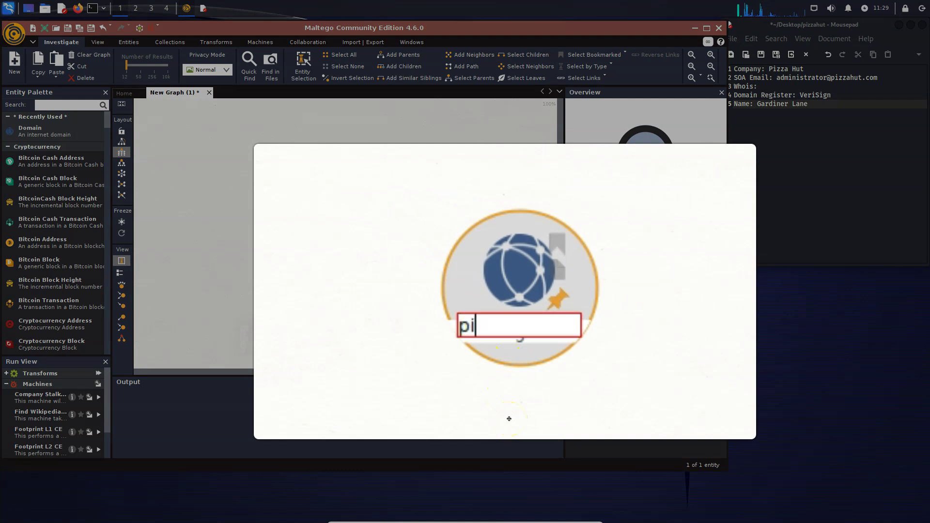
text(zzahut.com)
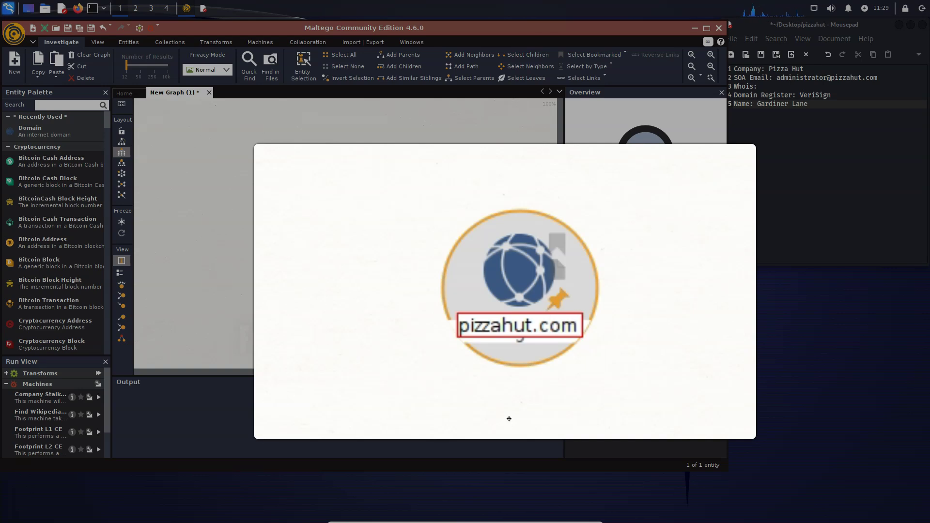
key(Return)
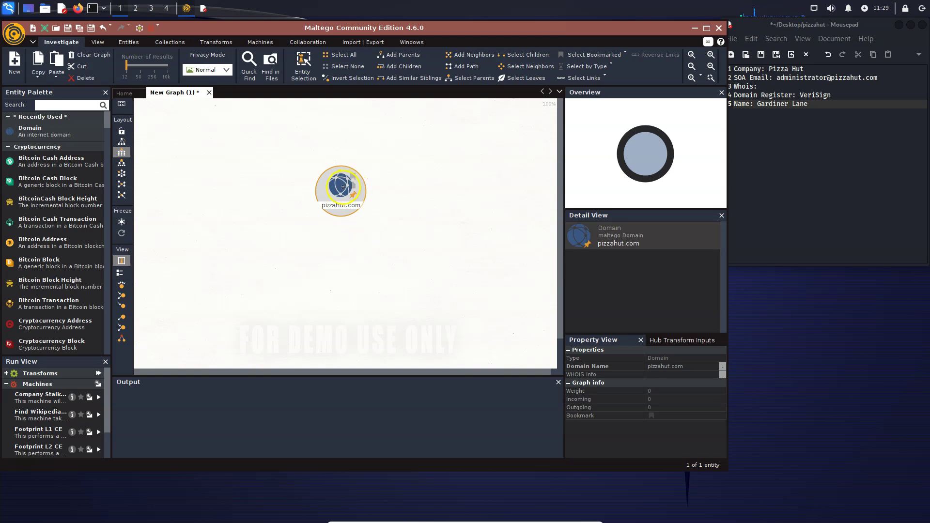
right_click(342, 187)
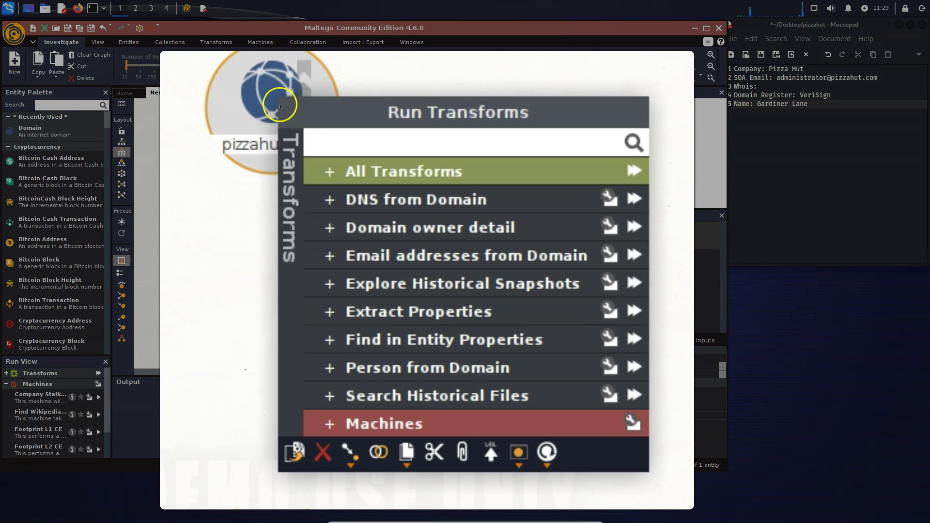
Browse the All Transforms list for pizzahut.com, then run all transforms at once
click(332, 171)
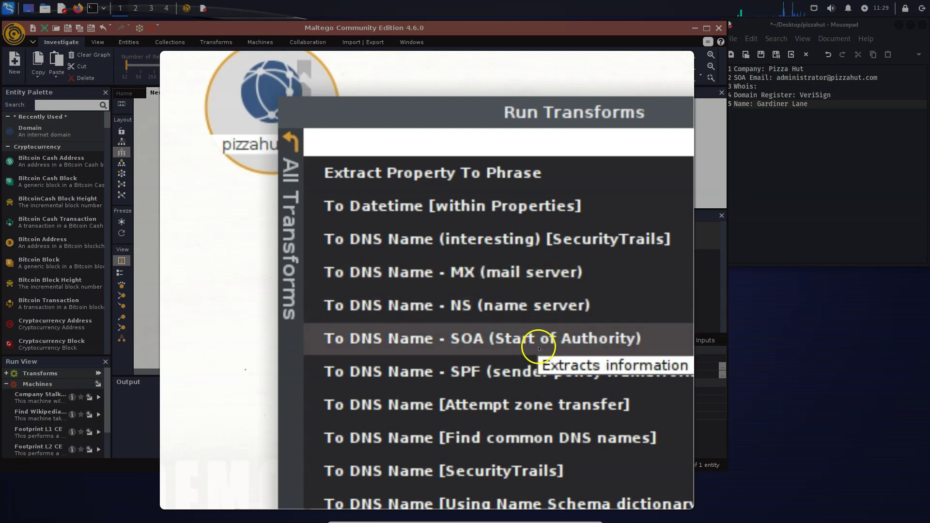
scroll(523, 467, down, 5)
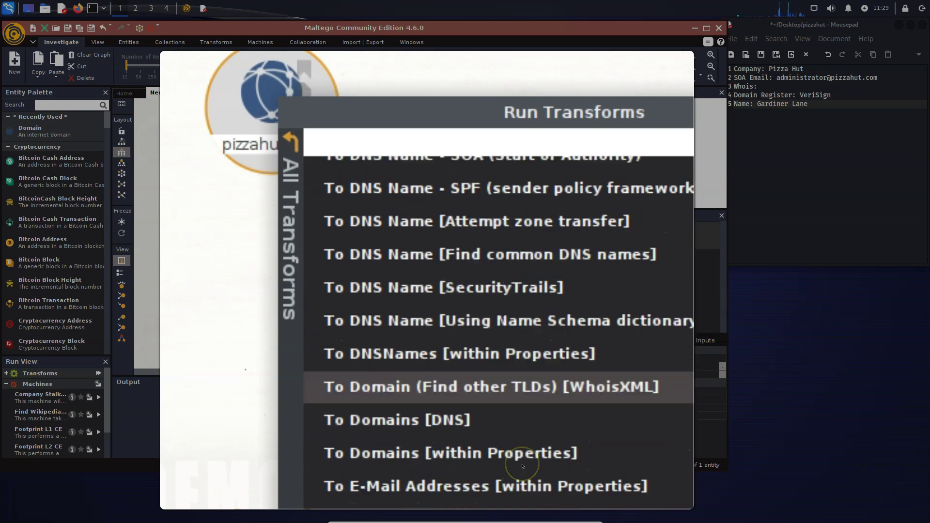
scroll(523, 466, down, 2)
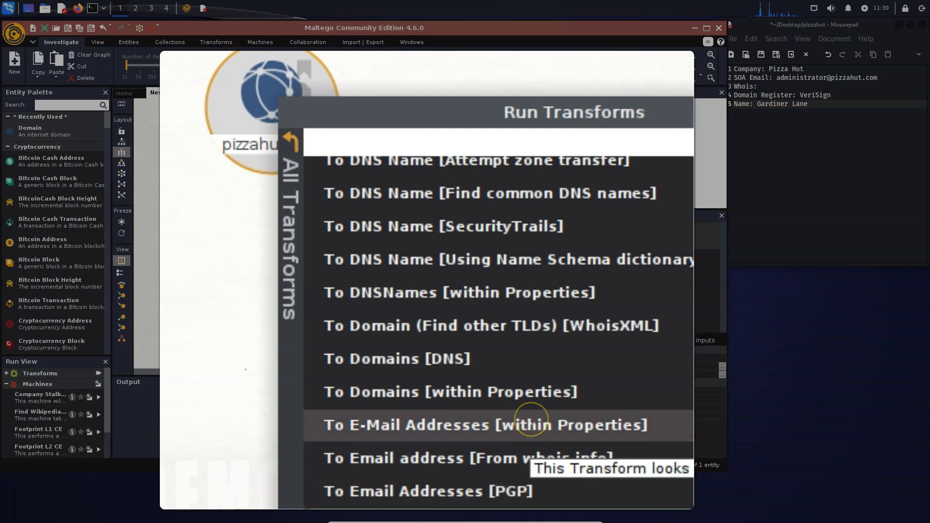
scroll(532, 421, down, 10)
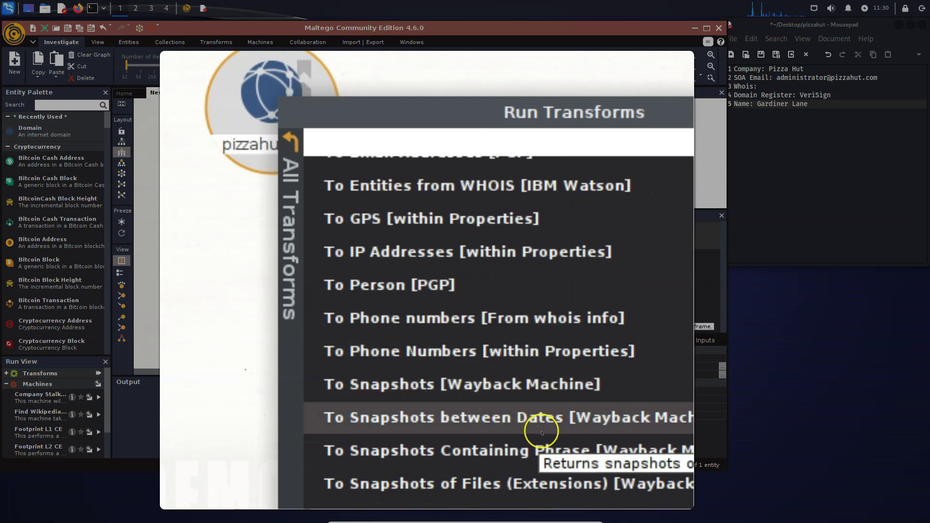
click(416, 358)
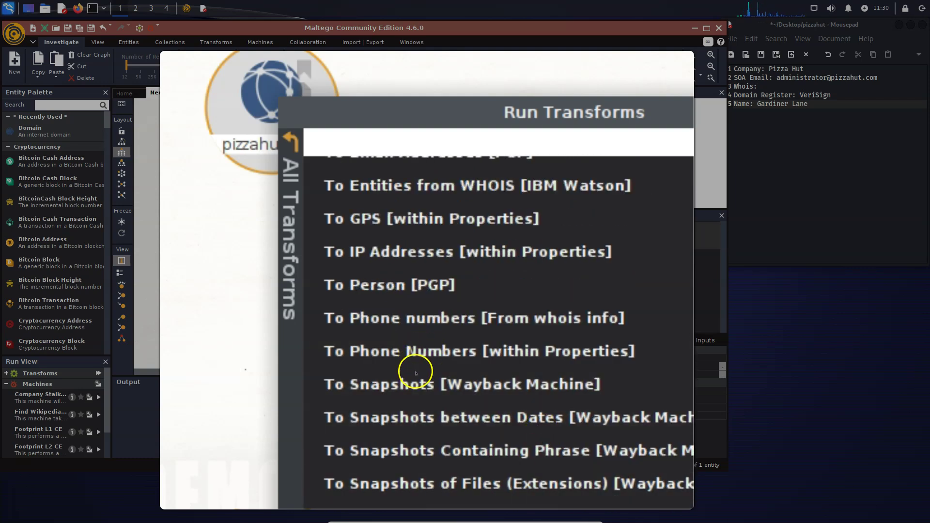
scroll(479, 440, up, 9)
scroll(480, 440, up, 8)
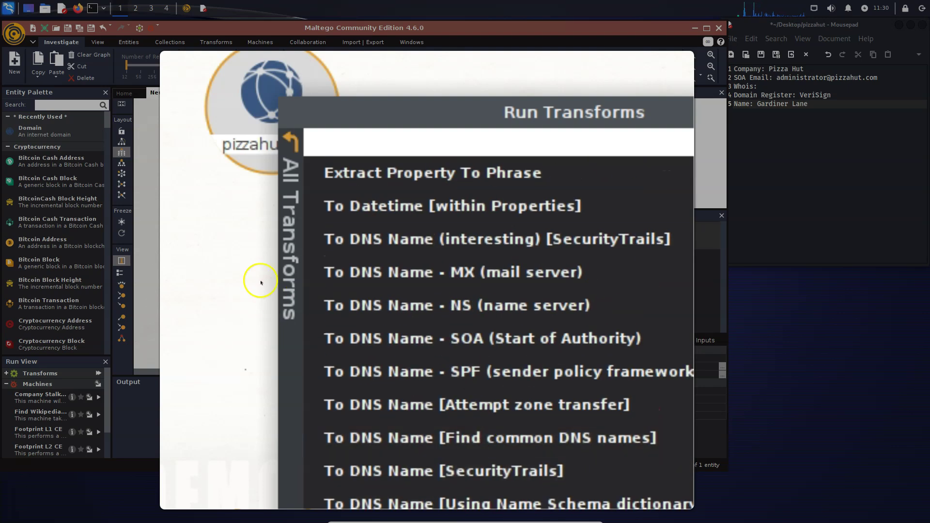
click(294, 140)
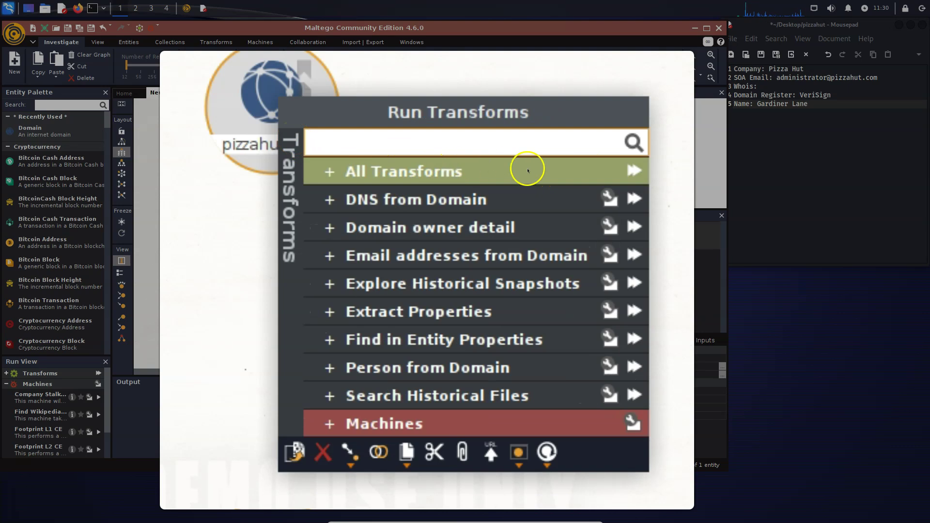
click(633, 171)
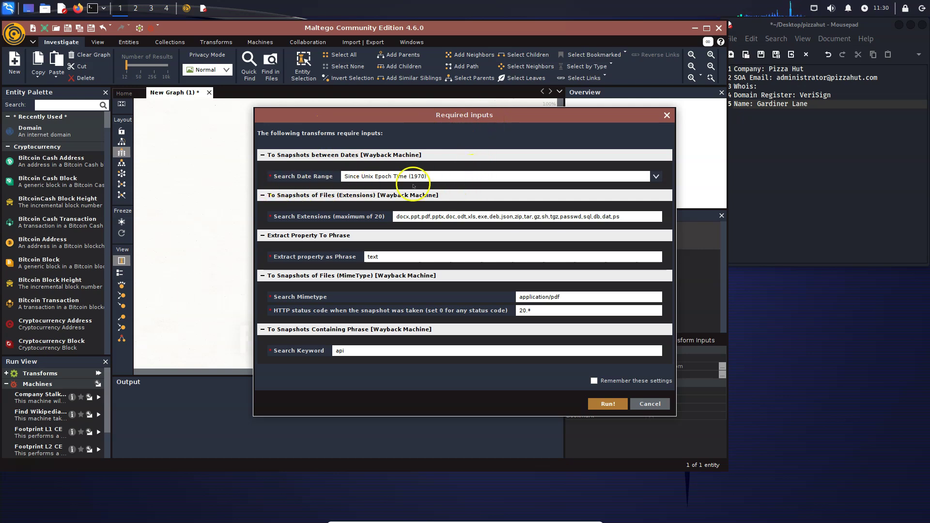
Keep the default Search Date Range in Required inputs and run the transforms
click(657, 177)
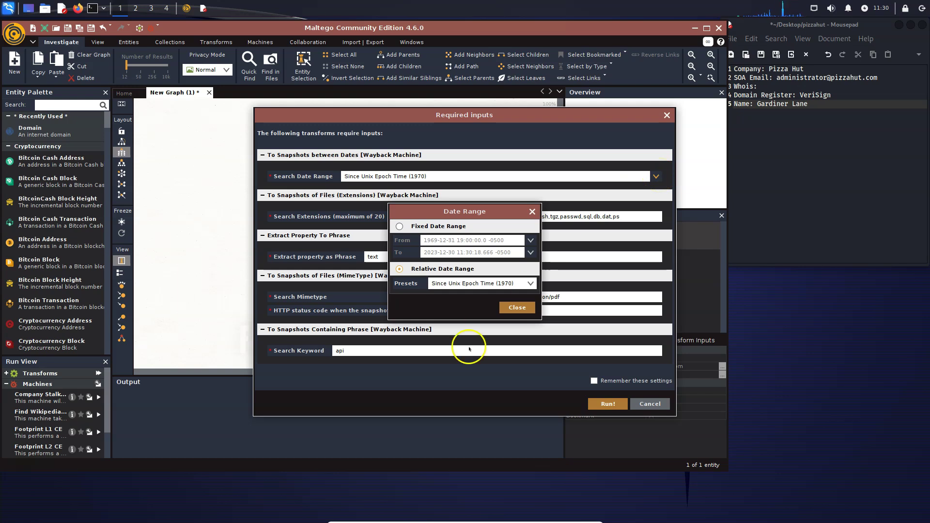
click(515, 308)
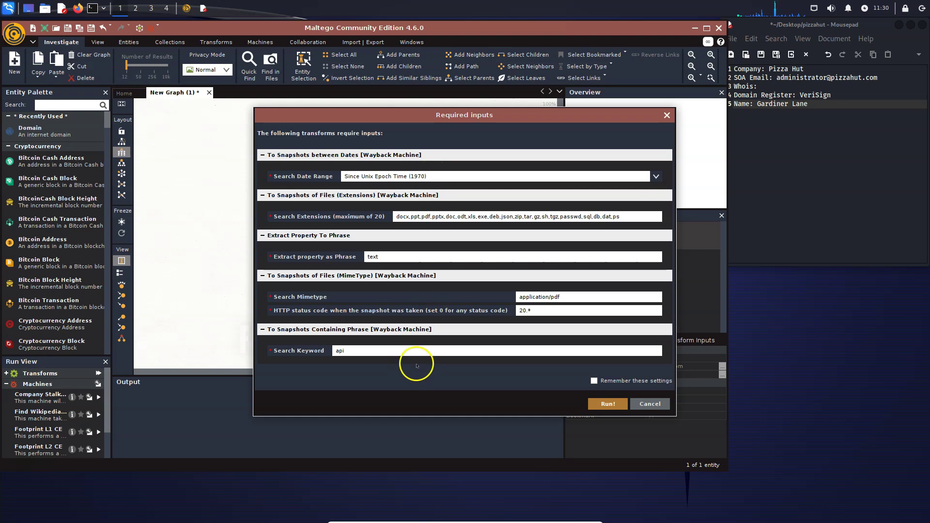
click(608, 403)
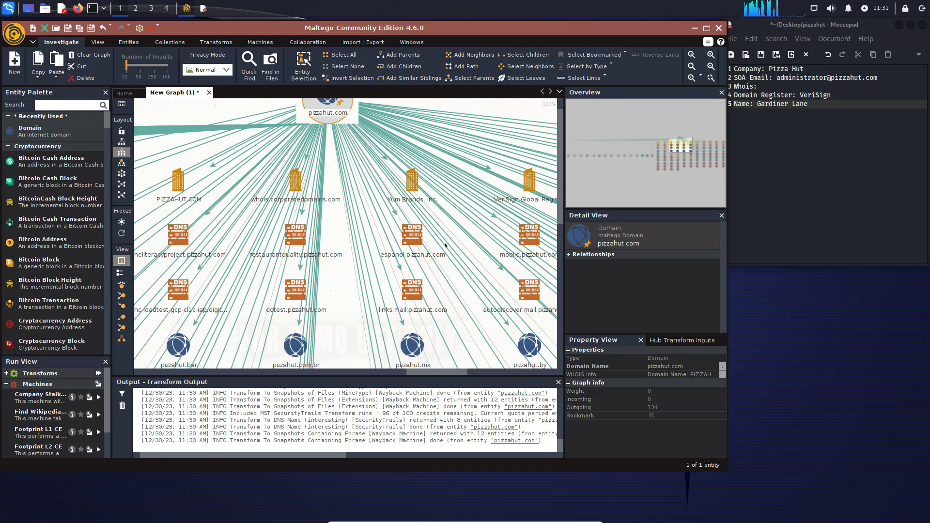
Inspect the transform links and pan the graph to the VeriSign and CSC nodes
click(498, 257)
click(482, 259)
click(448, 257)
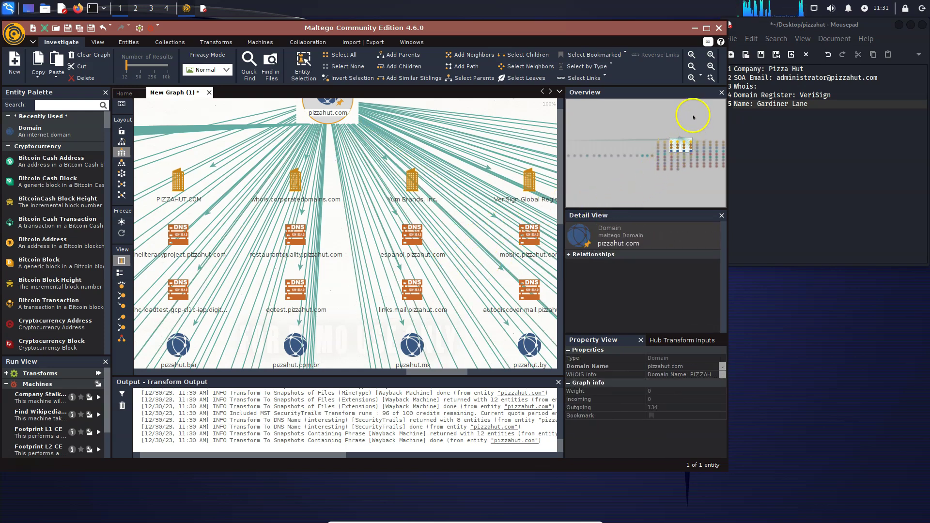
click(678, 145)
mouse_move(678, 145)
mouse_down()
mouse_move(644, 153)
mouse_move(667, 146)
mouse_up()
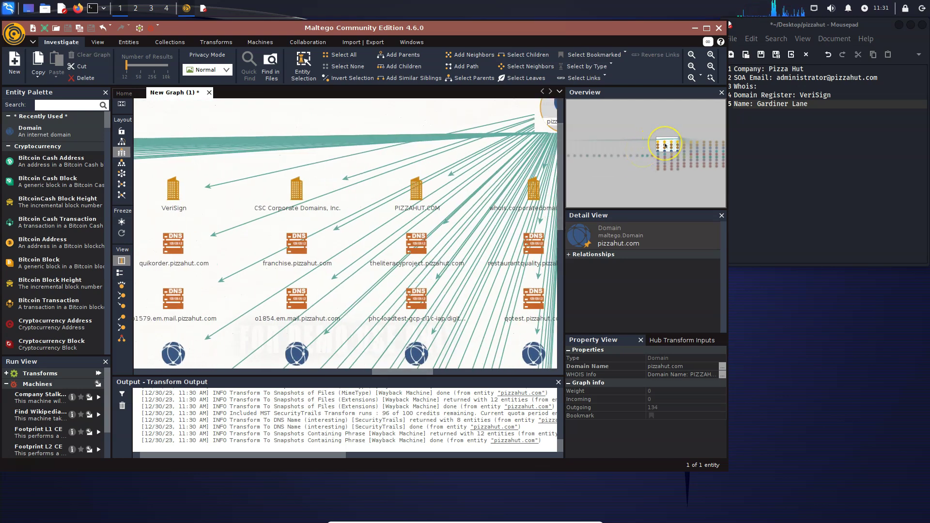
View the VeriSign company's details, then reselect the pizzahut.com domain
click(501, 180)
click(175, 214)
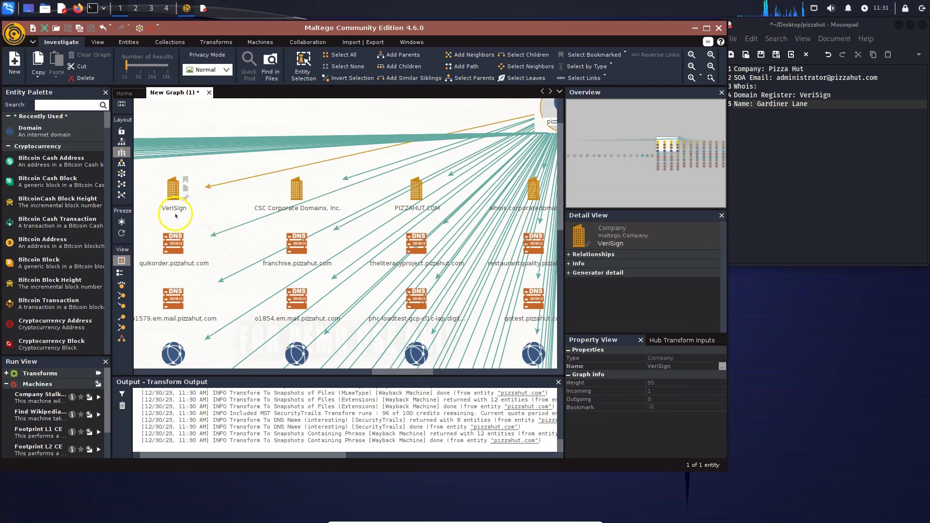
click(175, 216)
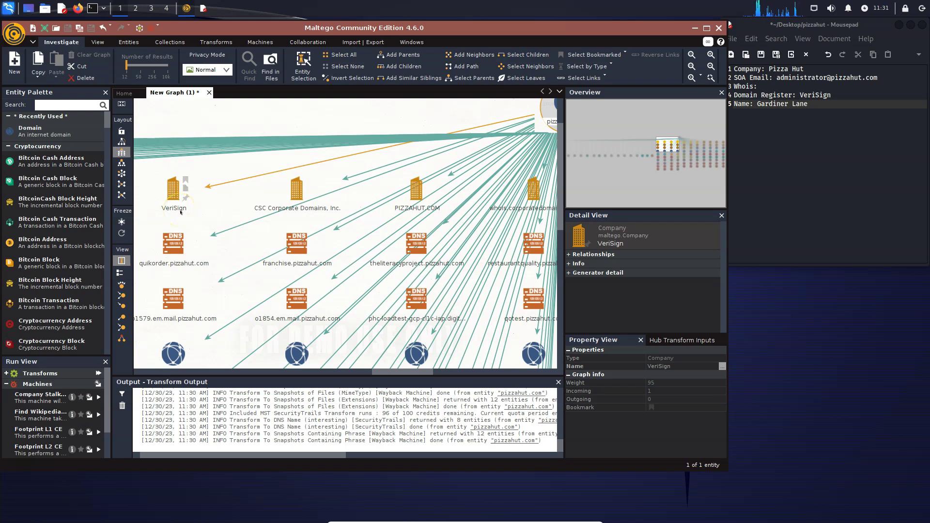
click(551, 110)
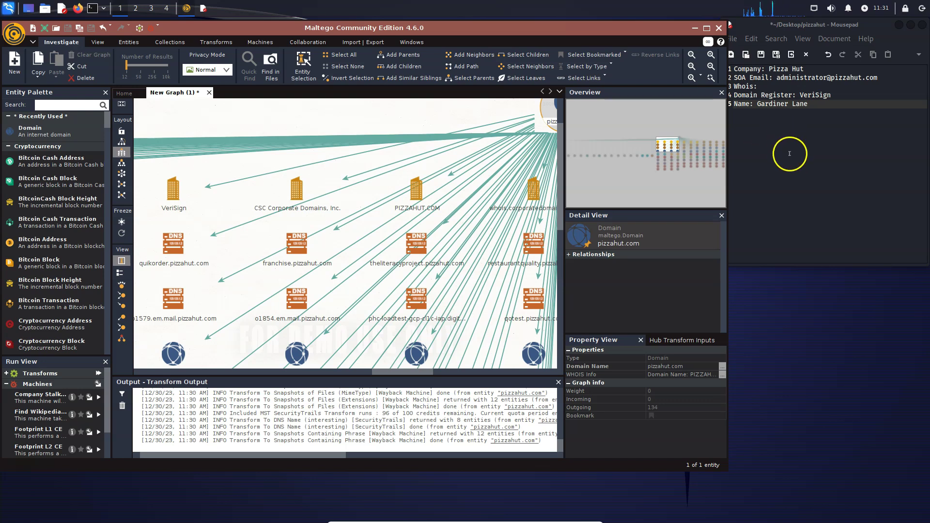
Add a 'Sub Domains:' heading on a new line in the Pizza Hut notes
click(814, 101)
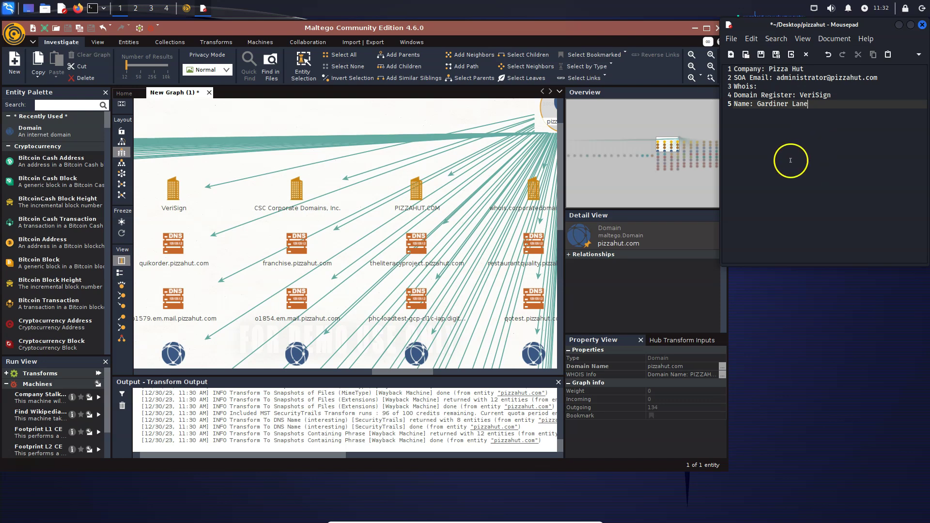
key(Return)
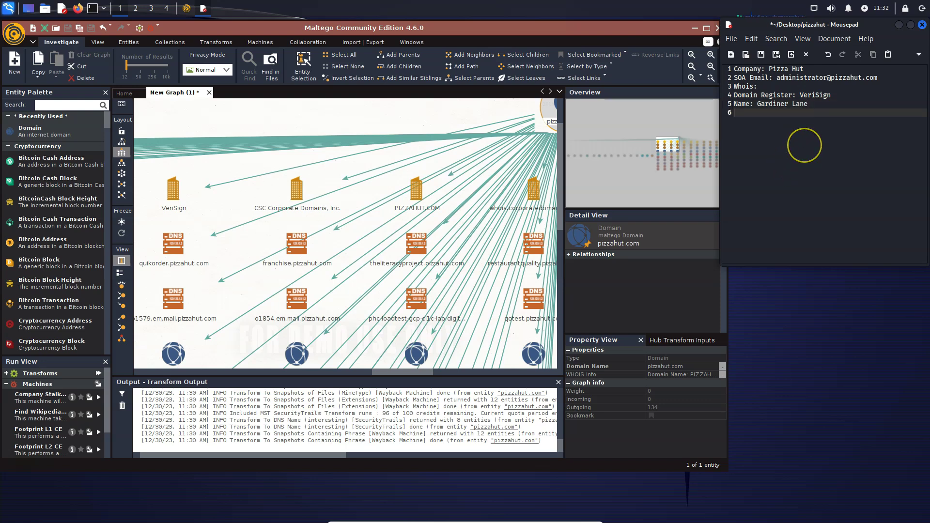
text(Sub )
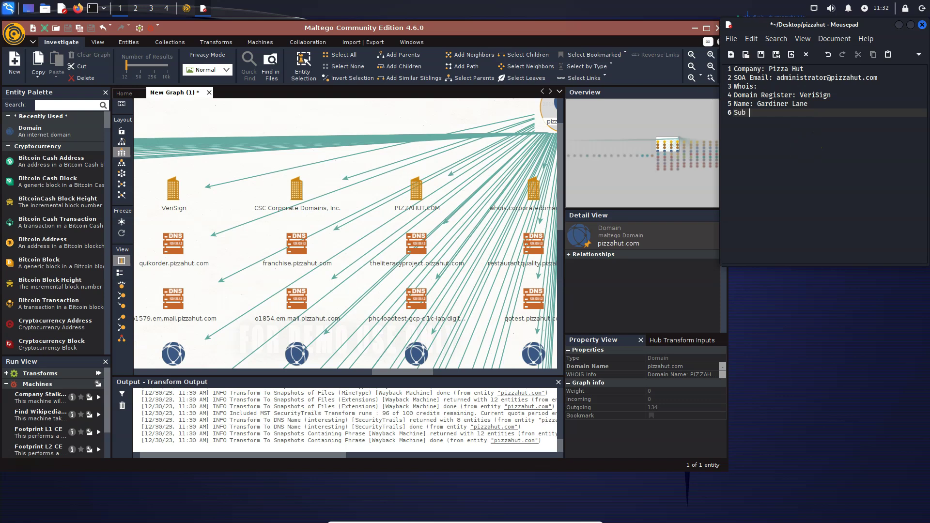
text(Domains:)
key(Return)
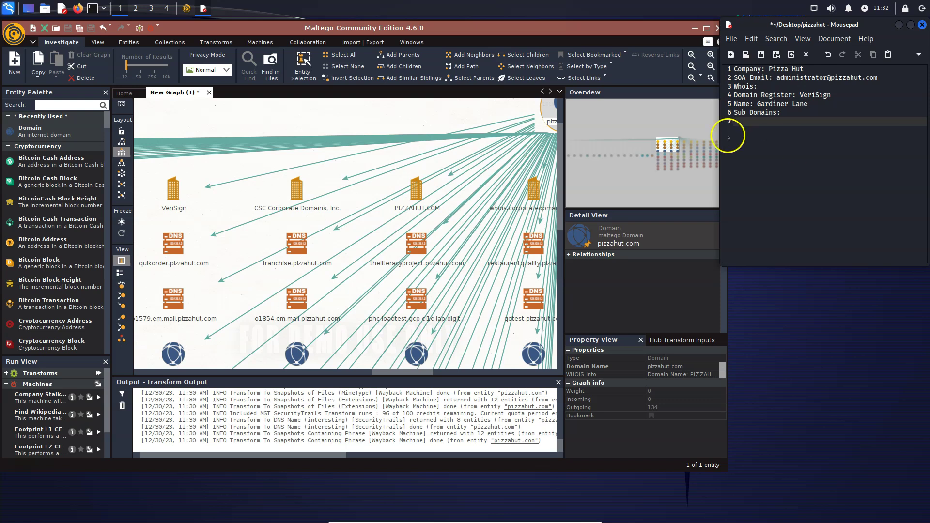
Check the quikorder subdomain, then list quickorder. and franchise. under Sub Domains
click(162, 266)
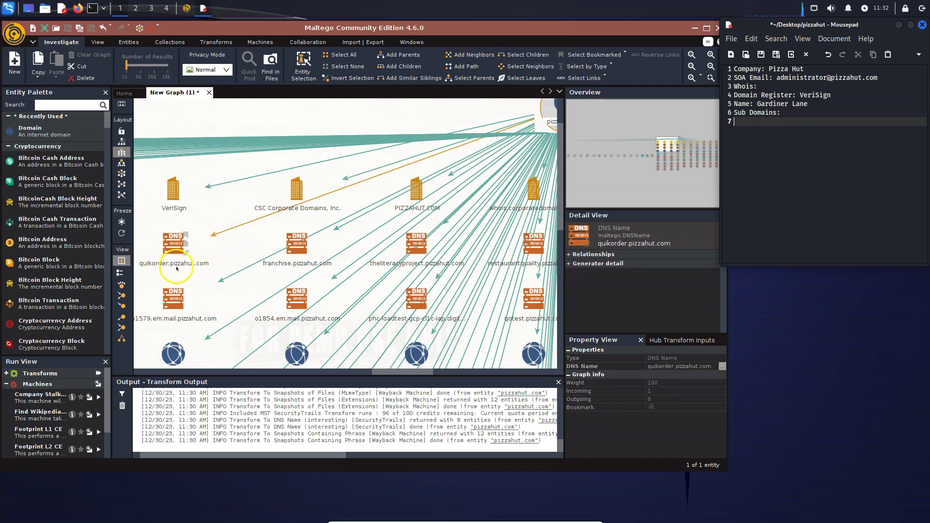
click(648, 183)
click(755, 143)
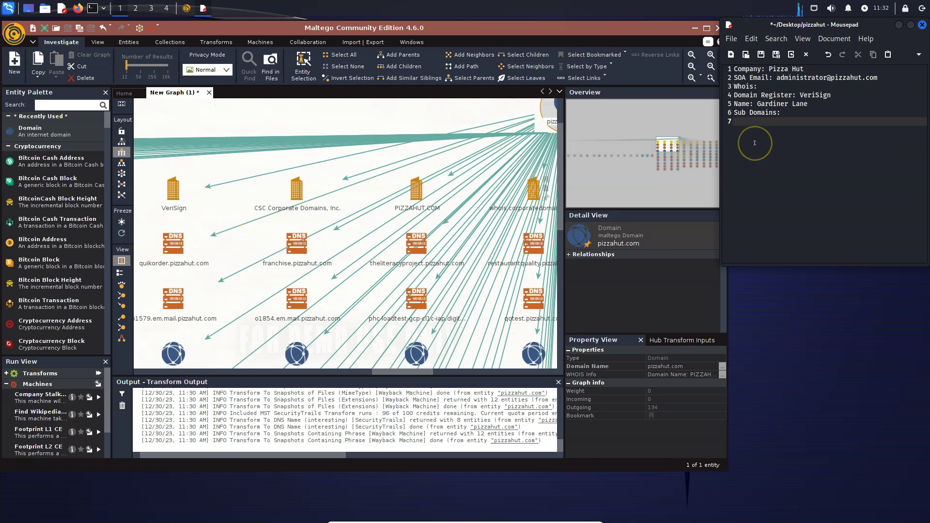
text(quickorder)
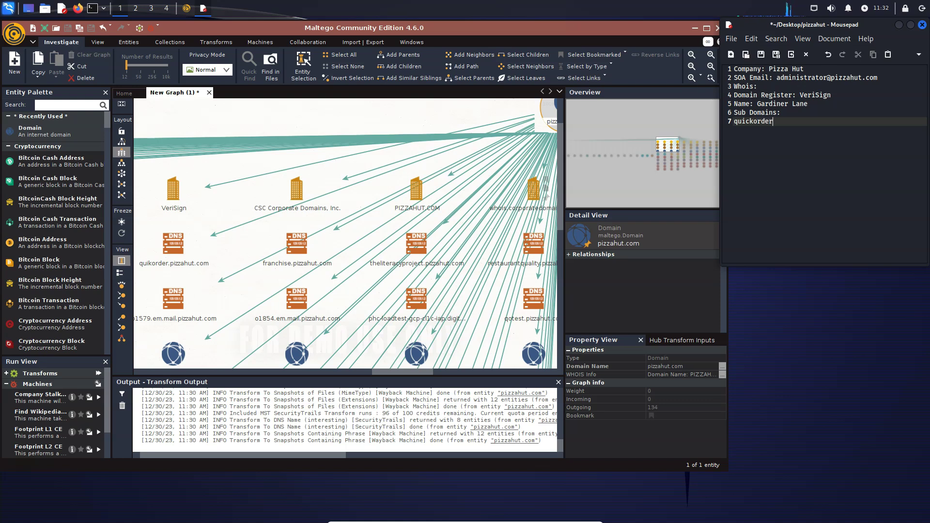
text(.)
key(Return)
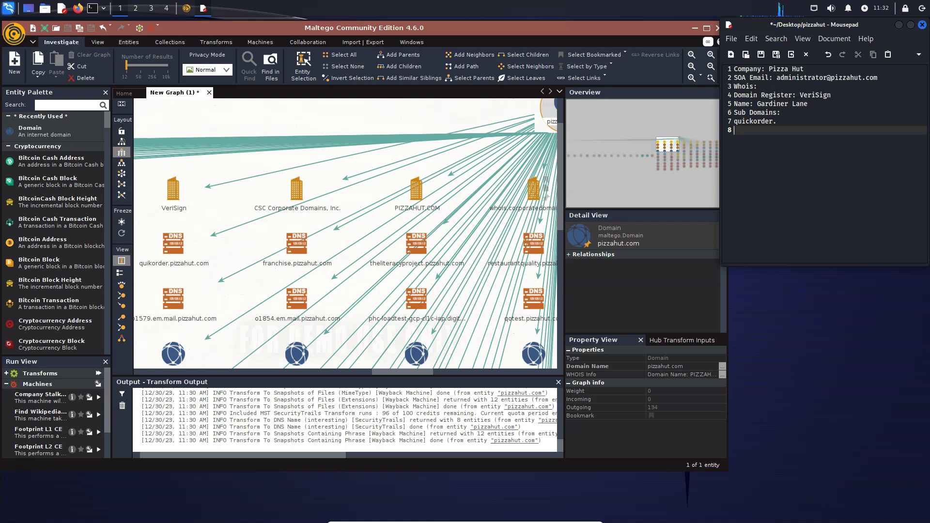
text(franchise.)
key(Return)
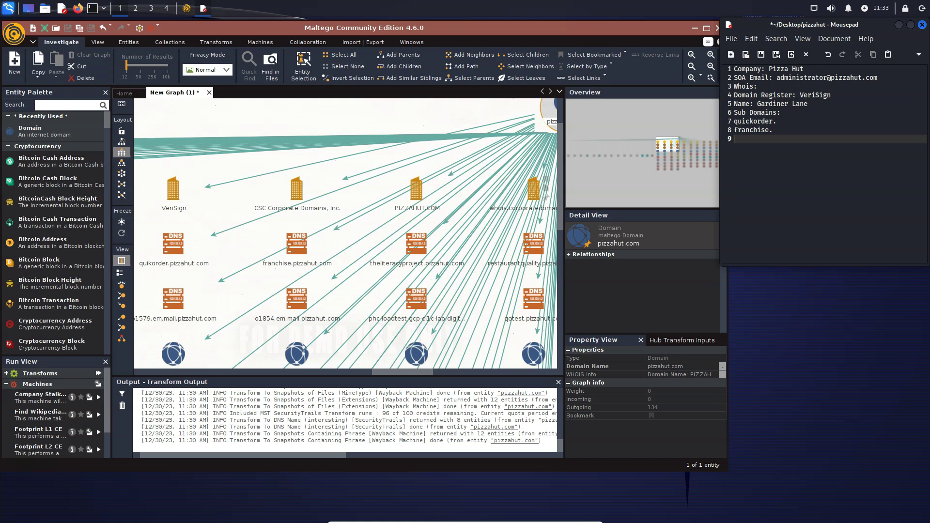
Add theliteracyproject. and restaurantquility. as the next Sub Domains lines
text(theliteracyproject.)
key(Return)
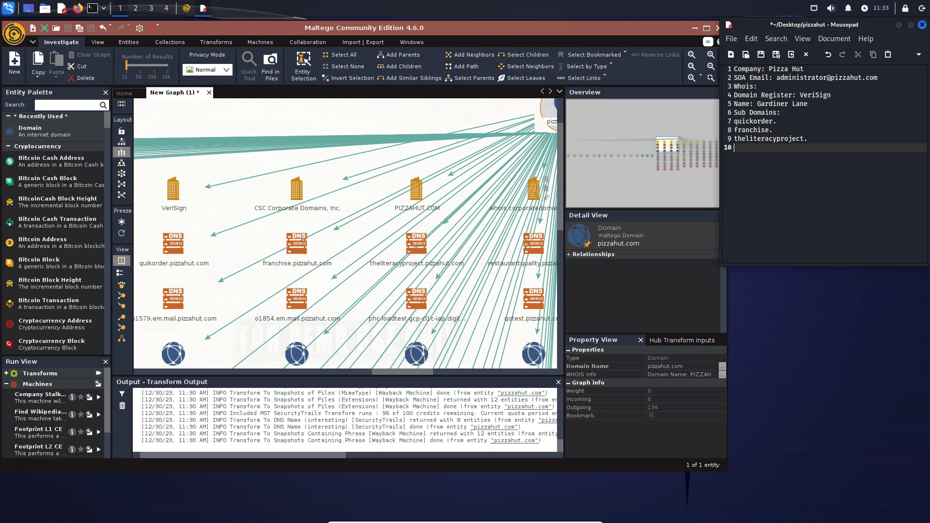
text(restaurantquility.)
key(Return)
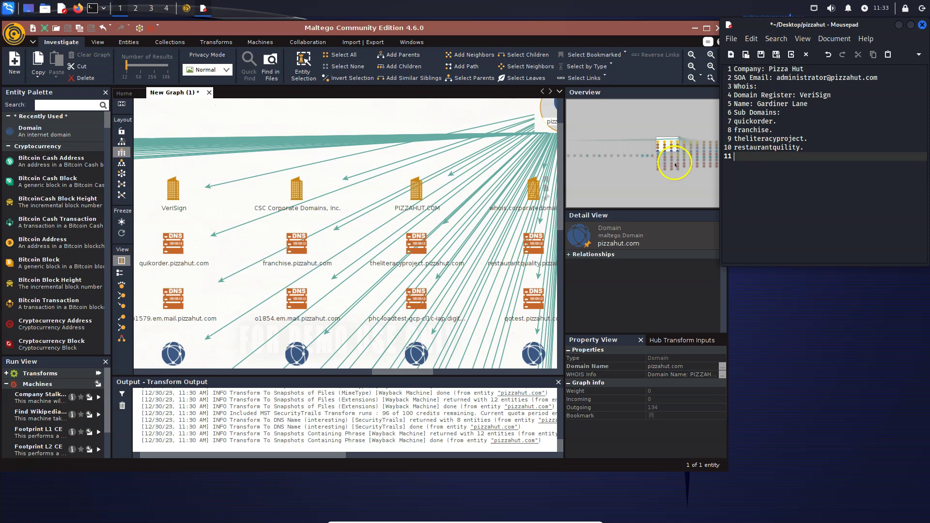
click(669, 146)
Inspect espanol.pizzahut.com in the graph and add espanol. and mobile. to the notes
drag(669, 146, 684, 145)
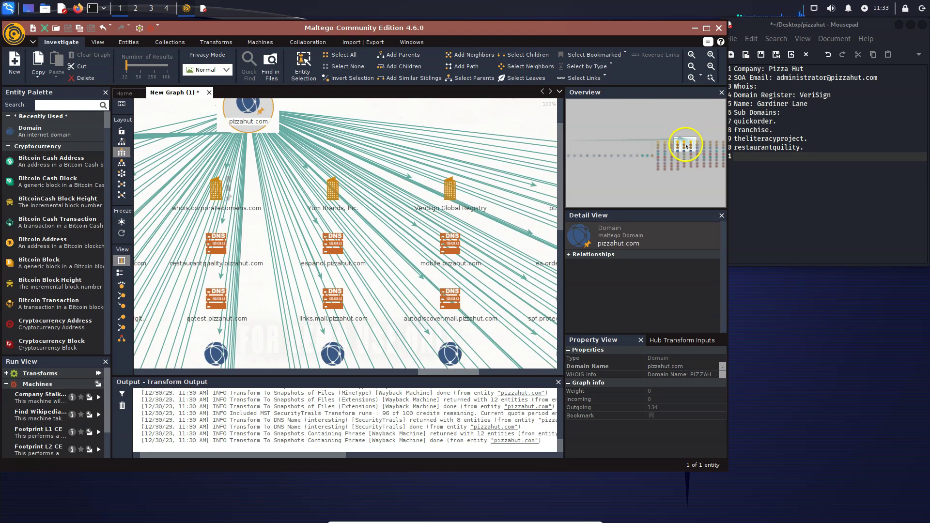
click(347, 264)
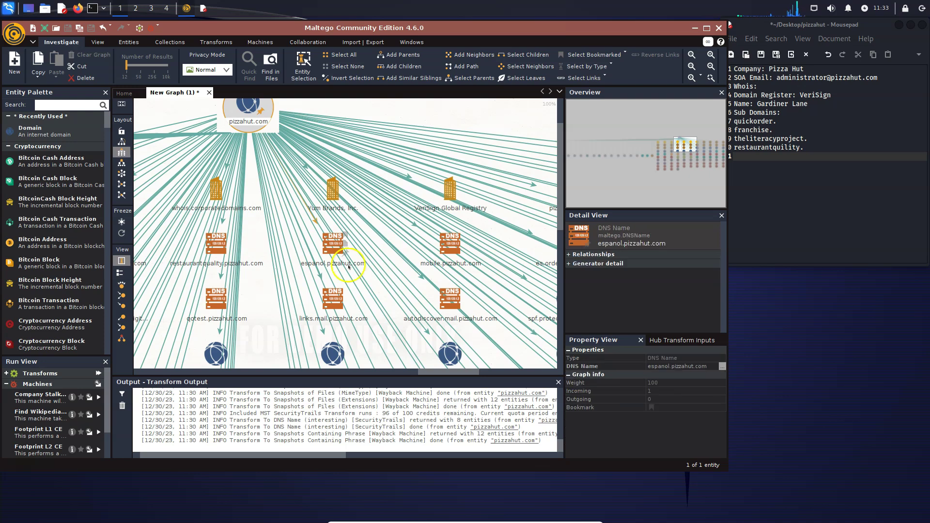
click(669, 231)
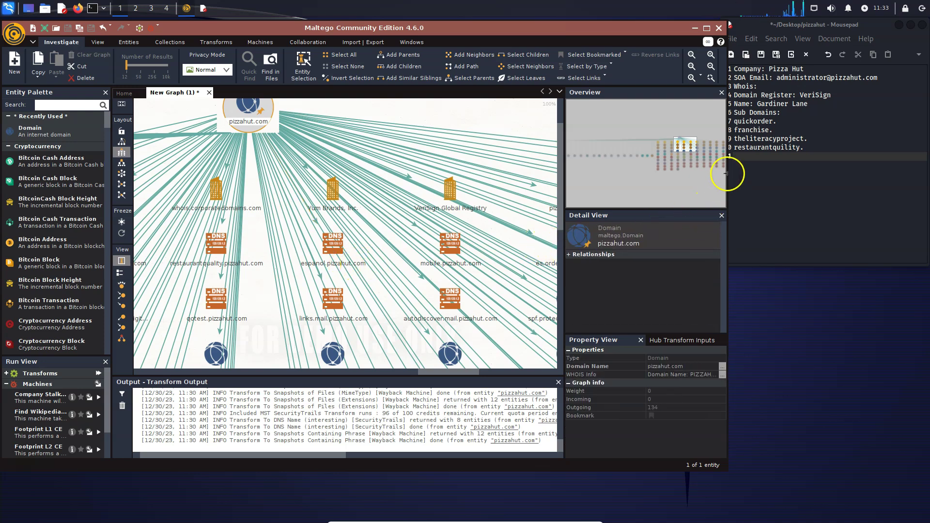
click(760, 172)
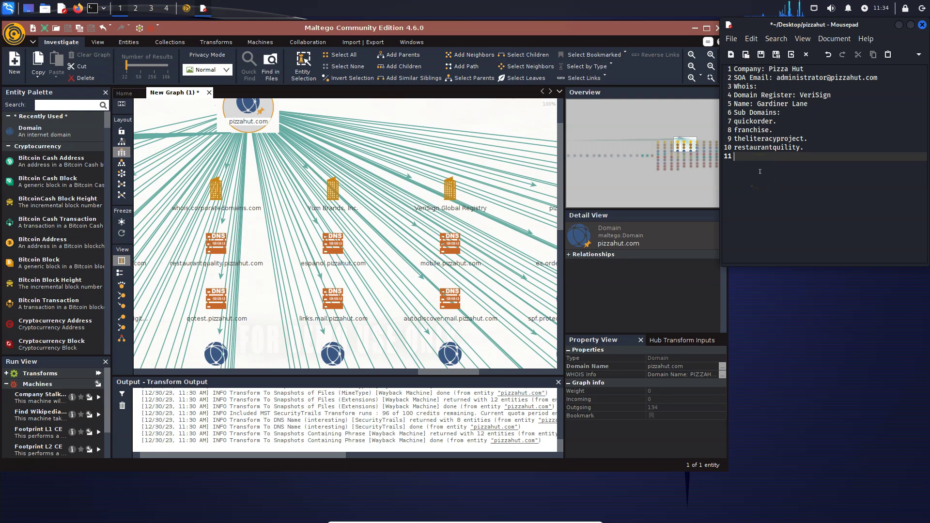
text(espanol.)
key(Return)
text(mo)
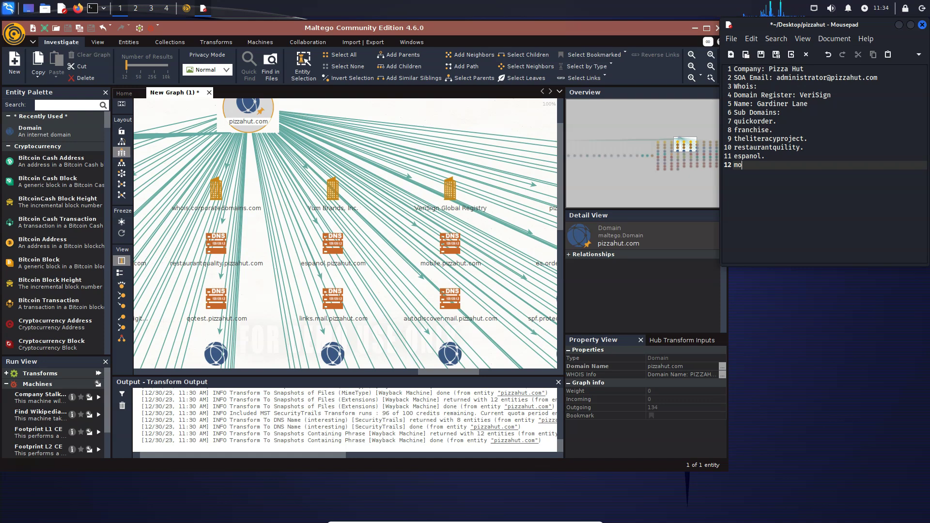
text(bile.)
key(Return)
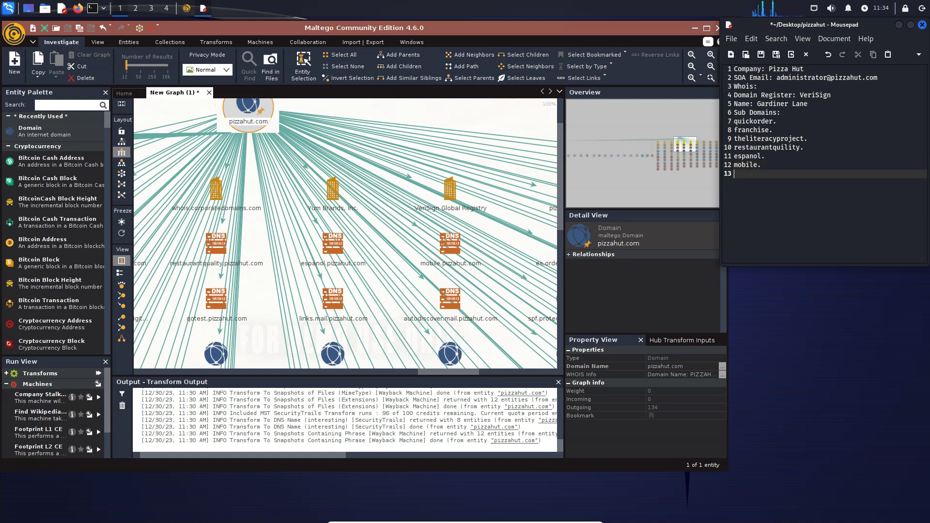
Pan the graph for more subdomains and add es.order. to the list
click(690, 147)
drag(690, 147, 702, 147)
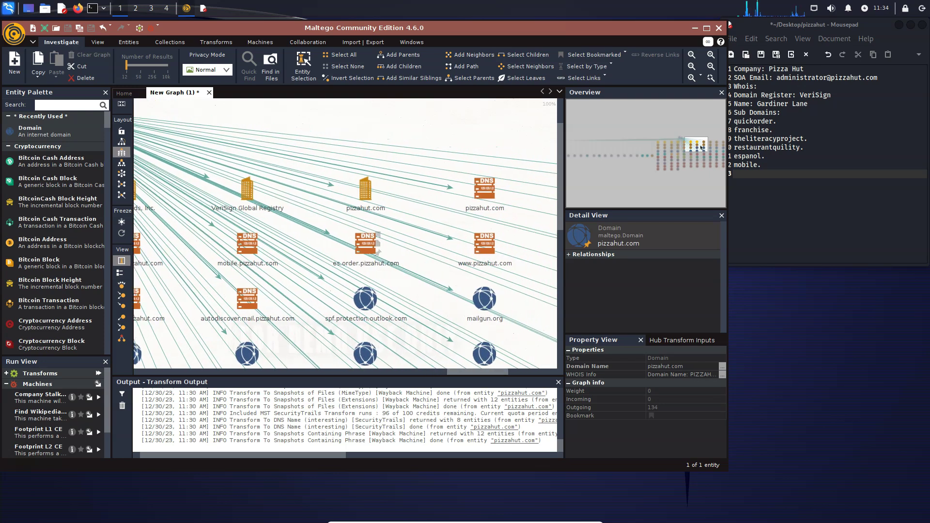
click(728, 178)
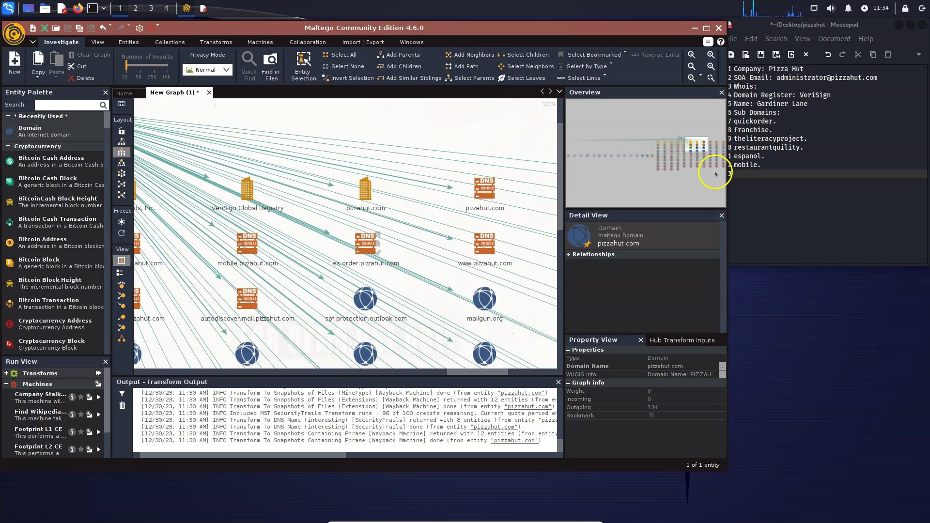
text(es)
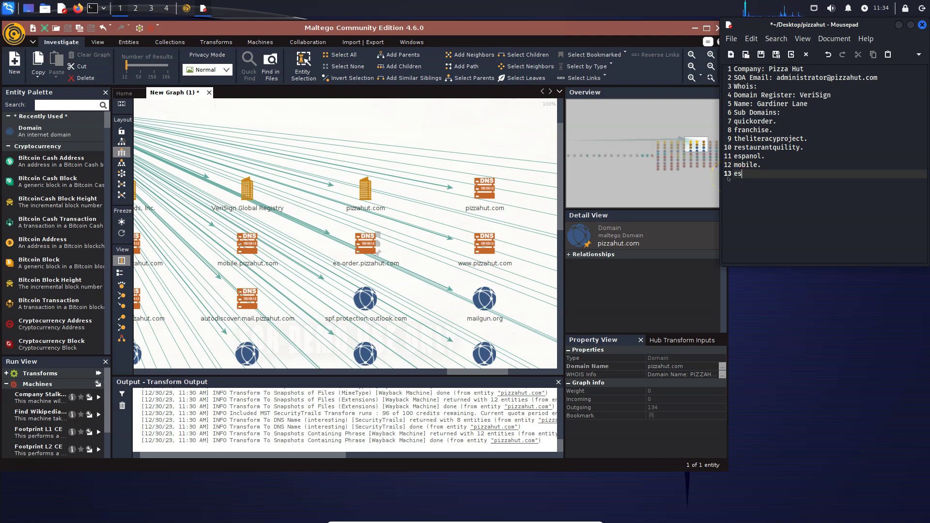
text(.order.)
key(Return)
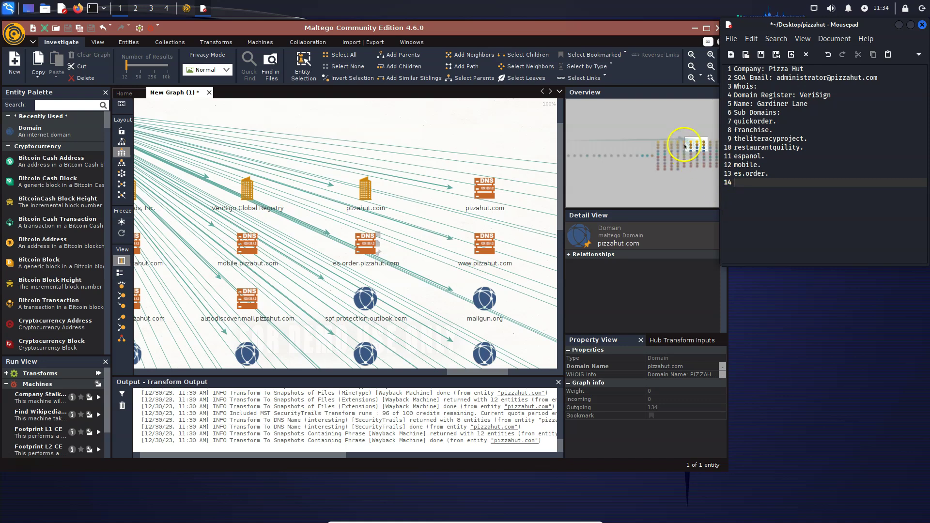
Add services-test.digital. and em.mail. to the Sub Domains list from the graph
drag(691, 145, 703, 146)
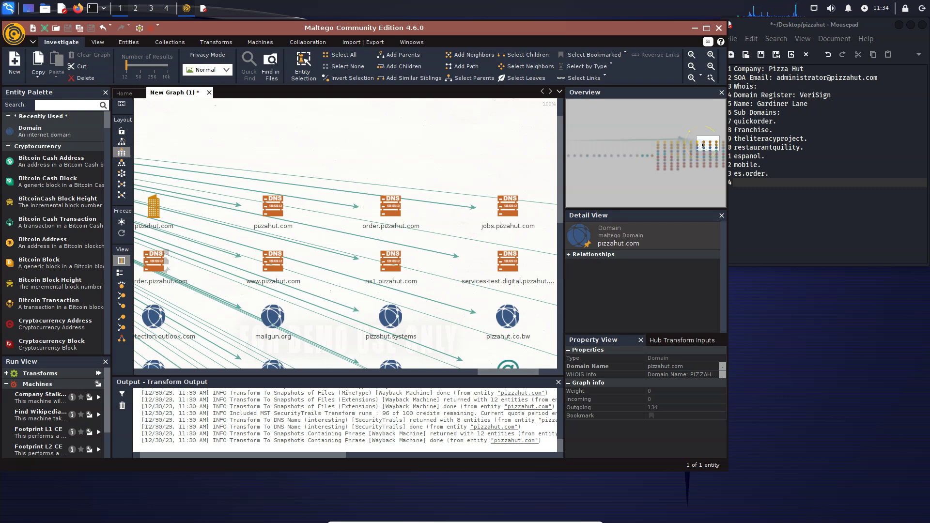
click(740, 186)
text(service)
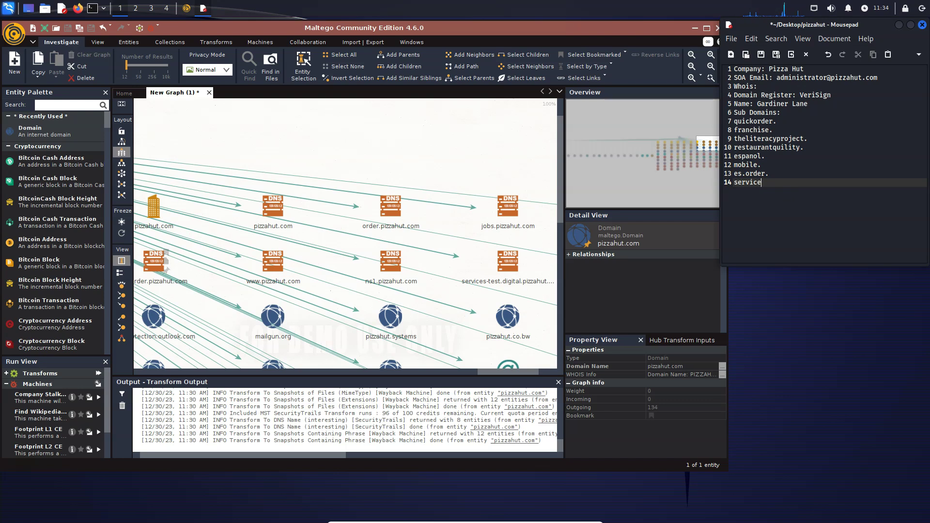
text(s-test.digital.)
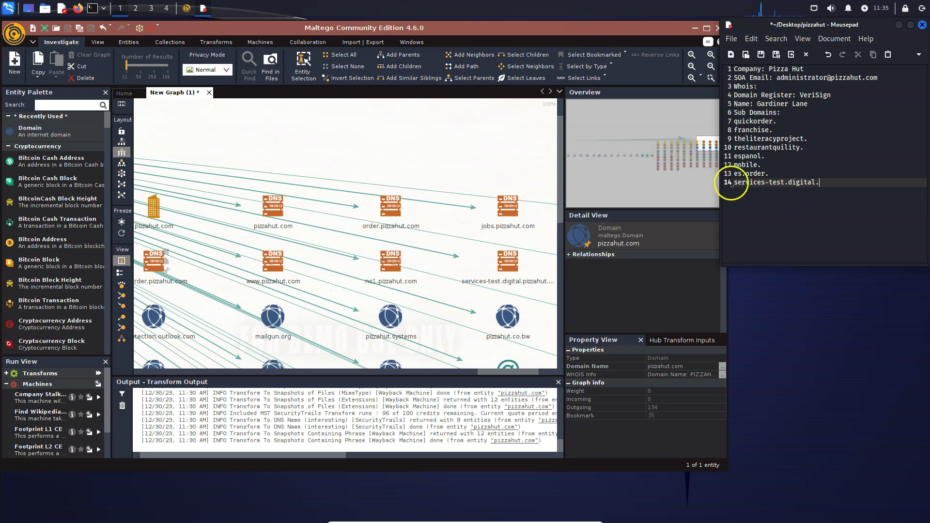
drag(714, 159, 713, 144)
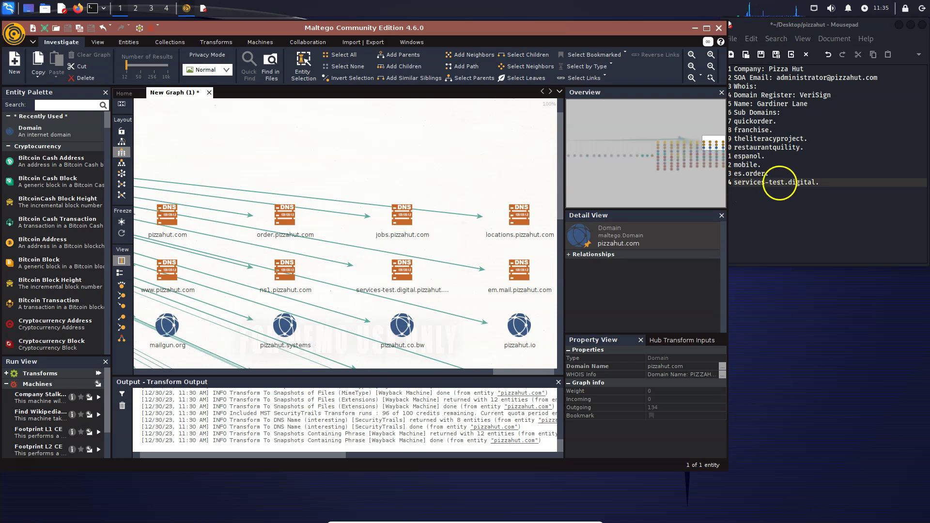
click(823, 182)
key(Return)
text(em.)
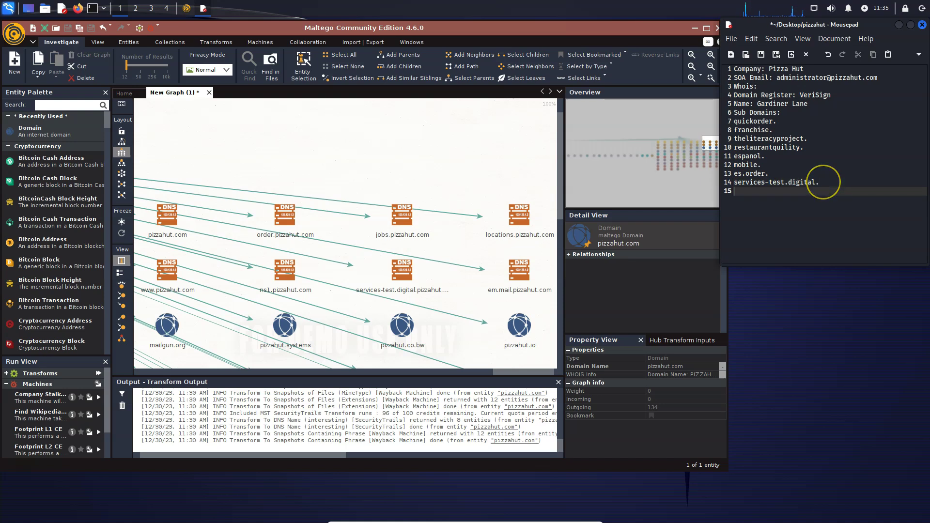
text(mail.)
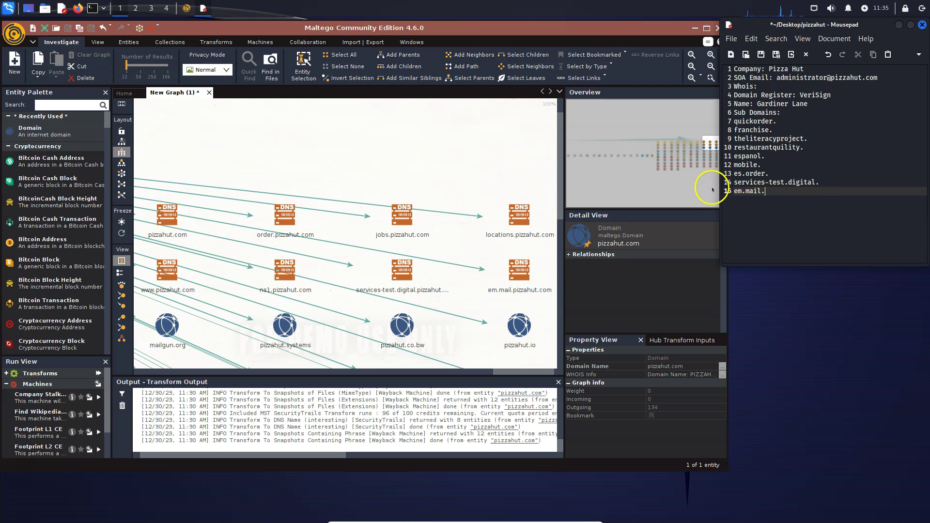
click(710, 145)
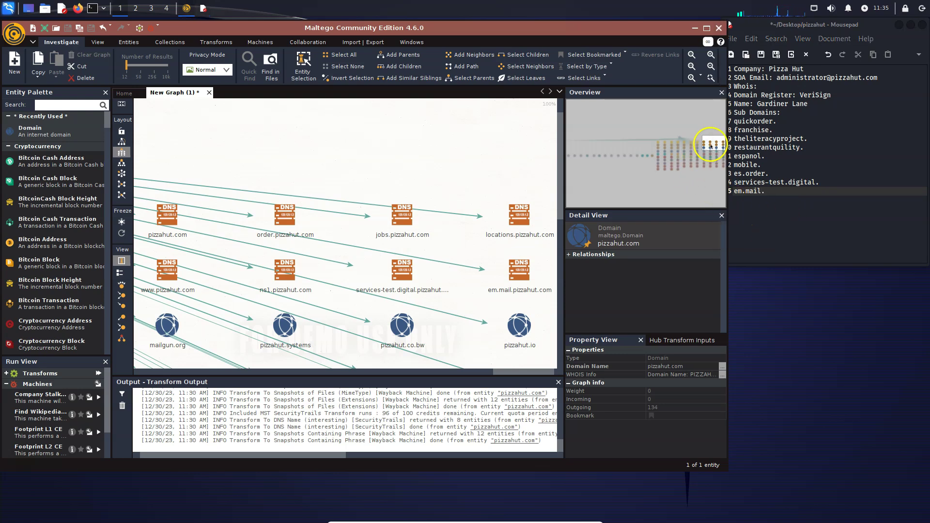
Pan past the phone, document, name server and WHOIS person nodes to the IP address entities
drag(710, 145, 711, 153)
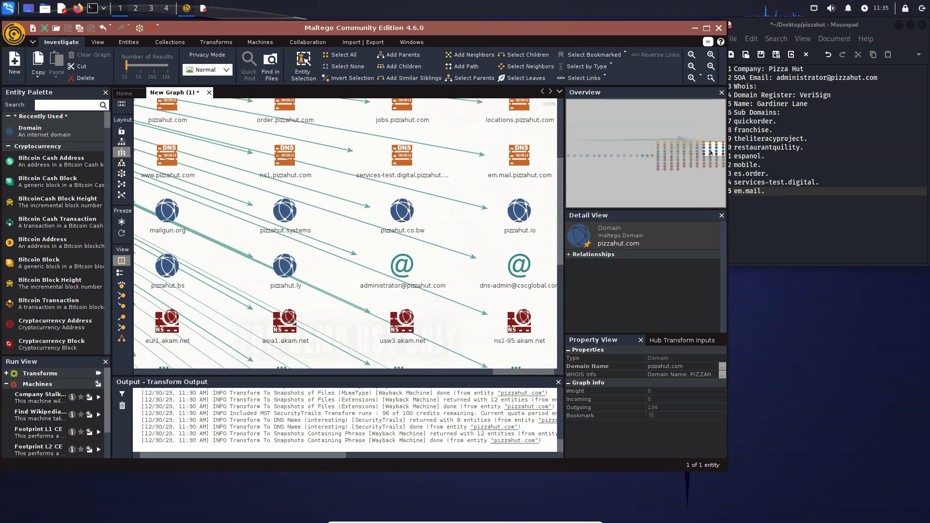
drag(710, 153, 711, 154)
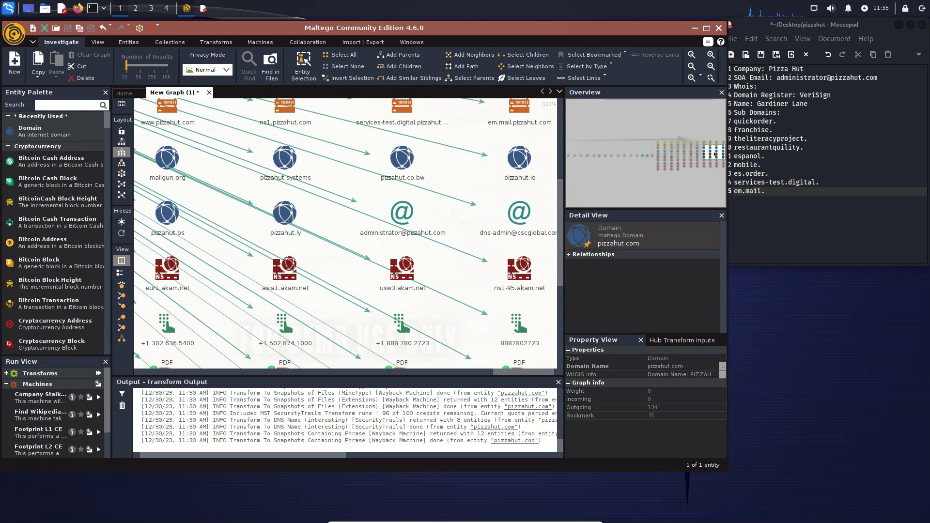
drag(714, 154, 704, 162)
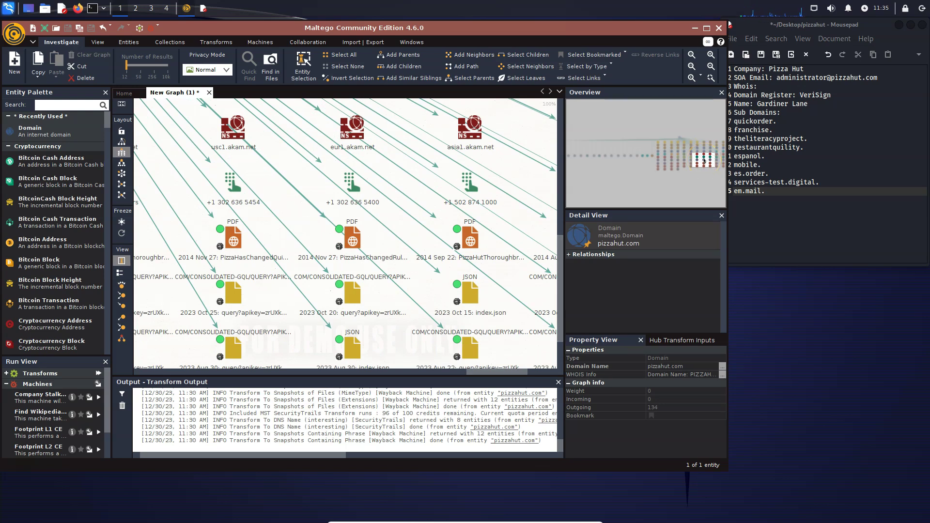
drag(704, 161, 699, 158)
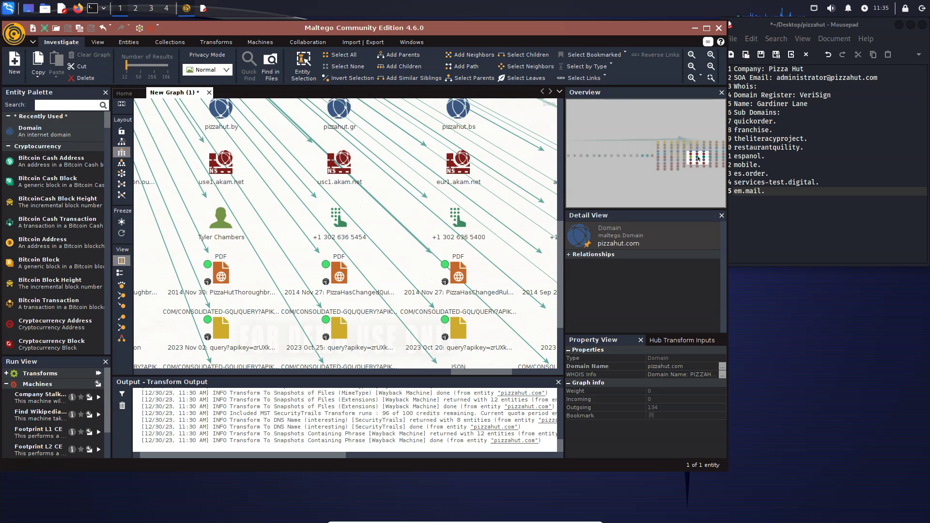
drag(699, 158, 678, 158)
click(353, 209)
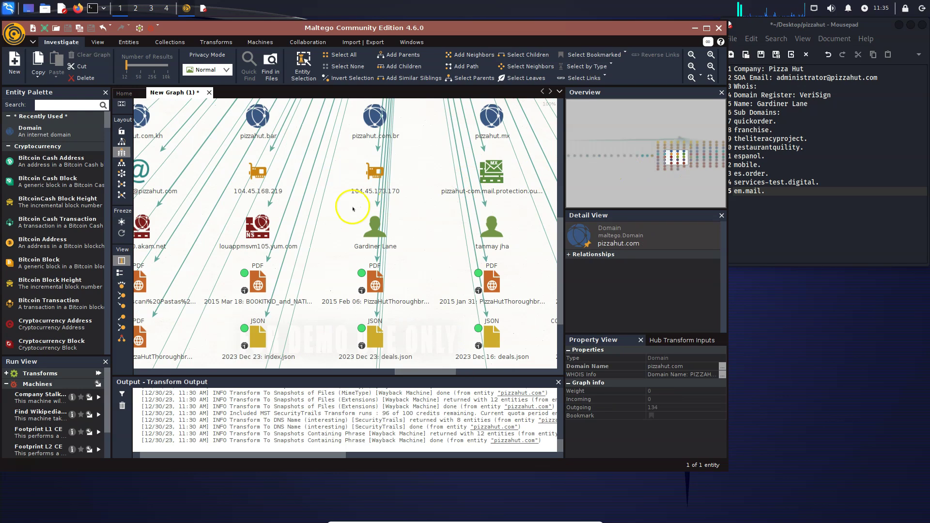
Record 'IP Address: 104.45.173.170' and 104.45.168.219 on new lines in the notes
click(768, 196)
key(Return)
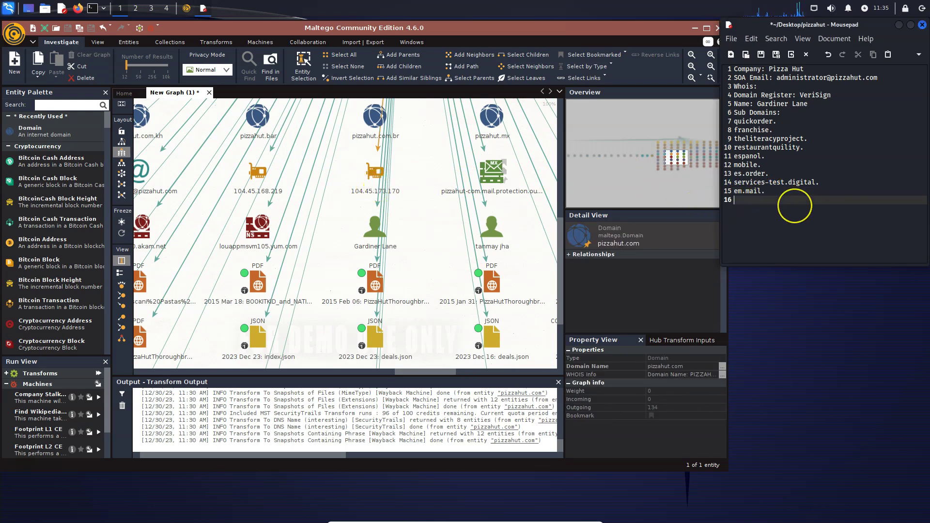
text(IP Address:)
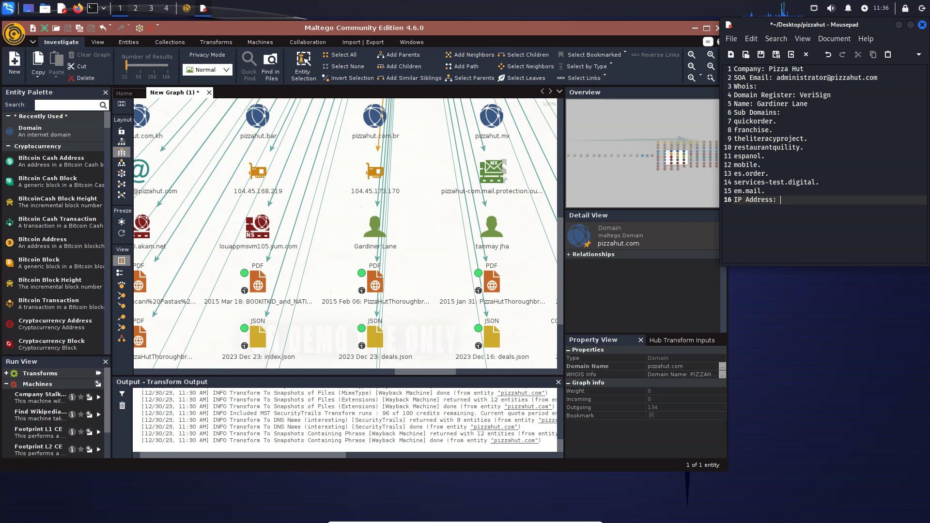
text( 104.45.173.170)
key(Return)
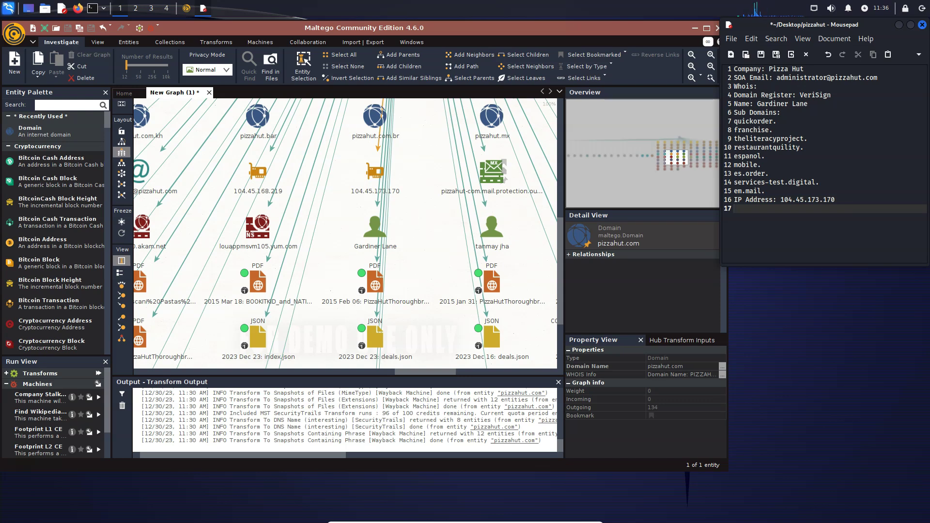
text(104.45.168.219)
key(Return)
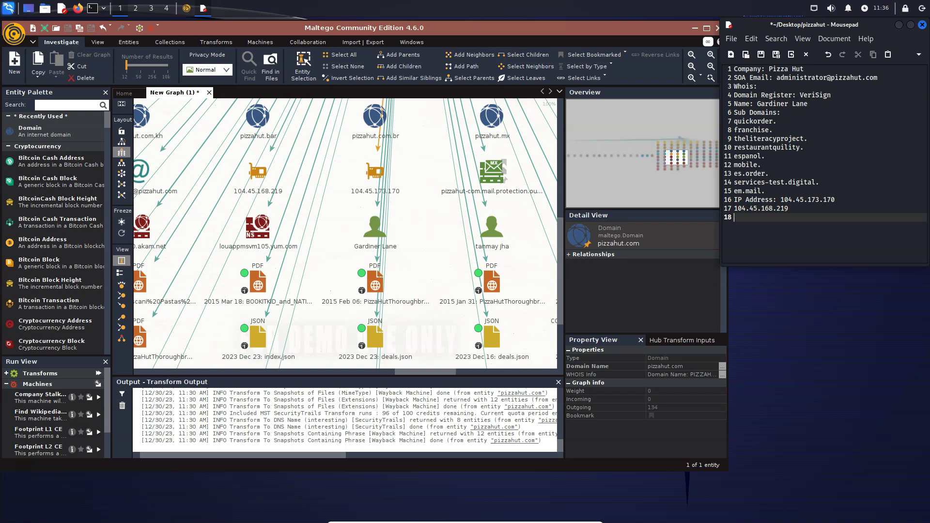
Add the second registrant's name on a new line below the first WHOIS name
click(810, 105)
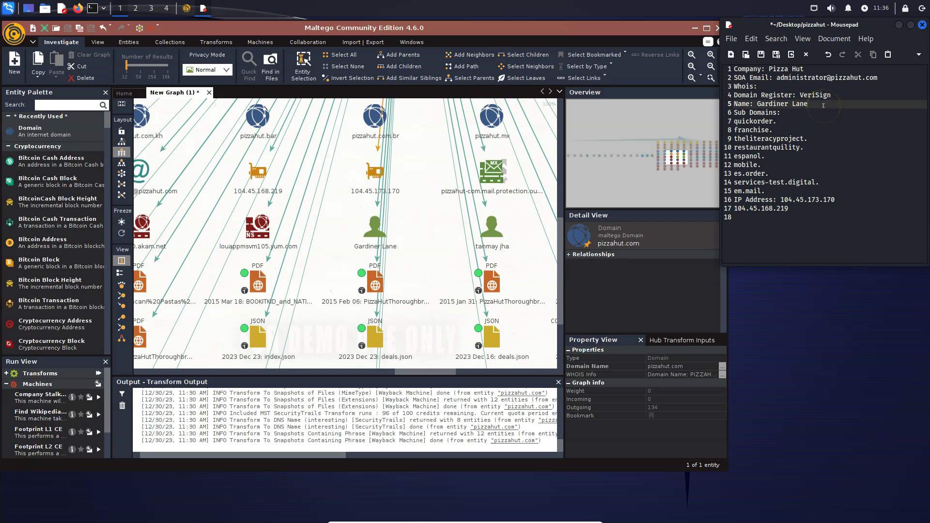
key(Return)
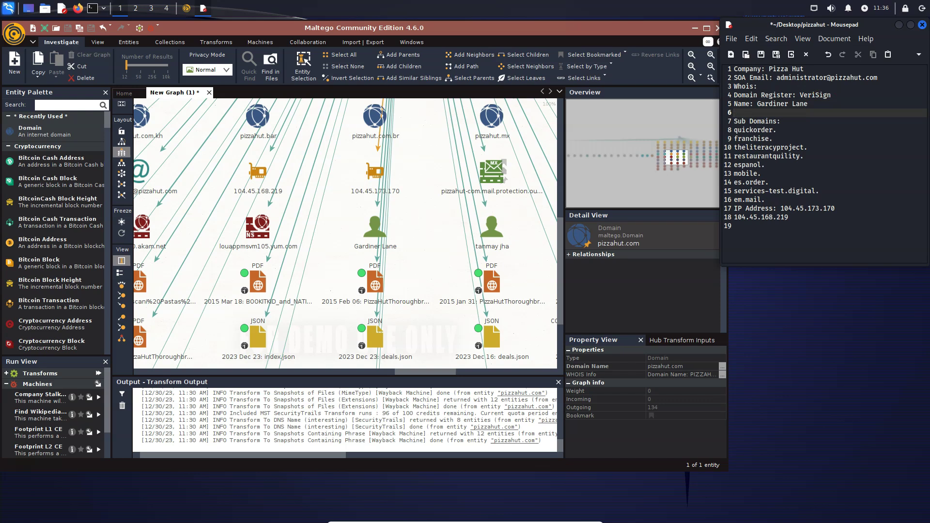
click(735, 227)
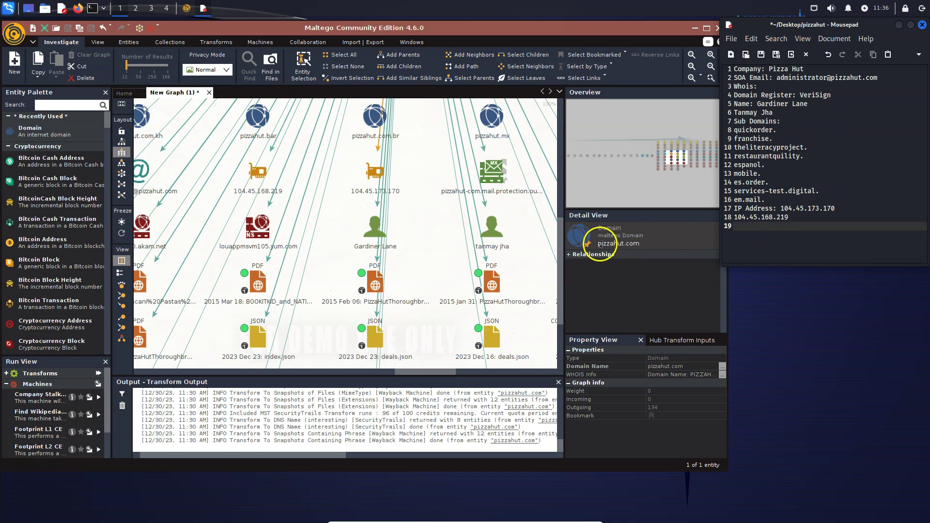
Locate the phone entity and add a 'Phone Number:' line with the company's number
click(664, 167)
drag(672, 160, 687, 158)
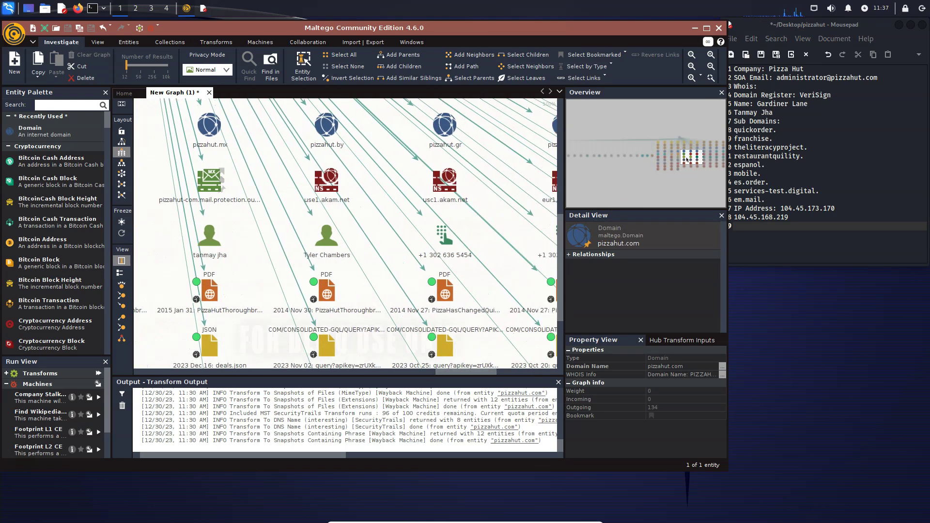
click(749, 226)
text(Phone Number: )
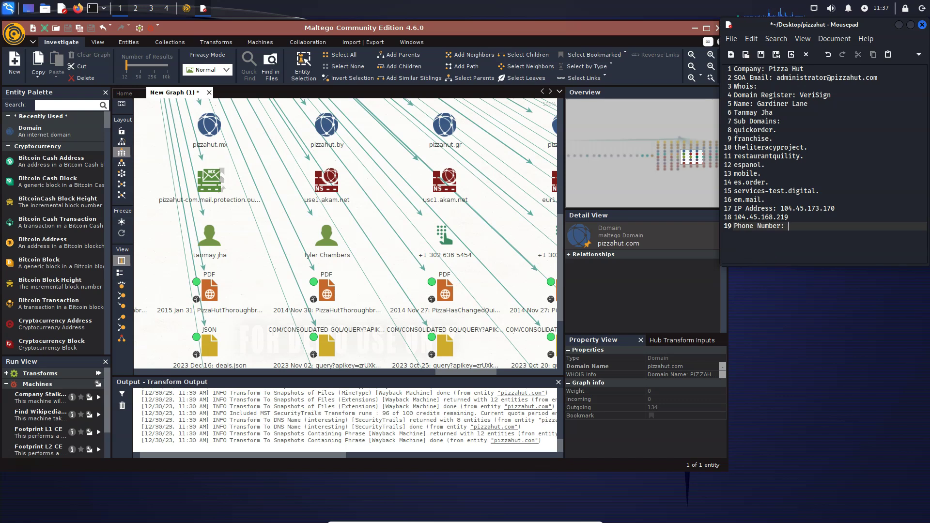
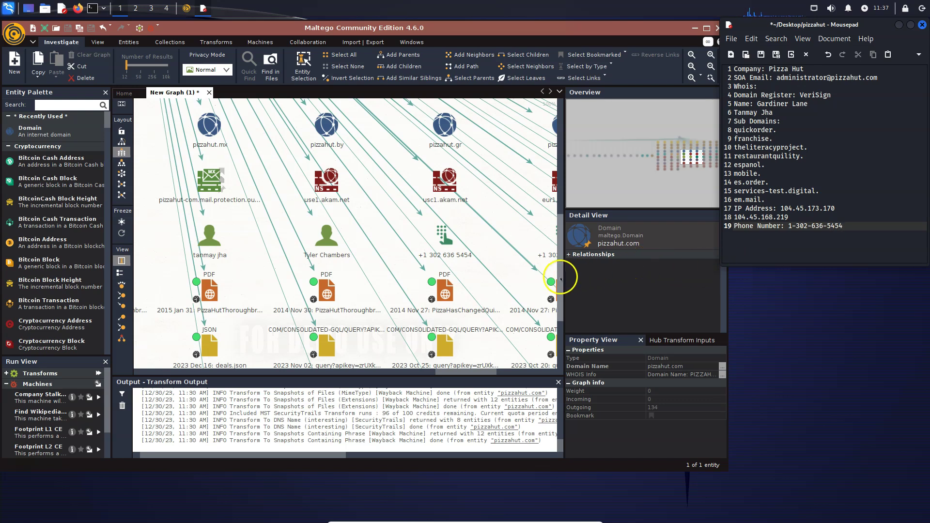
click(499, 309)
click(465, 314)
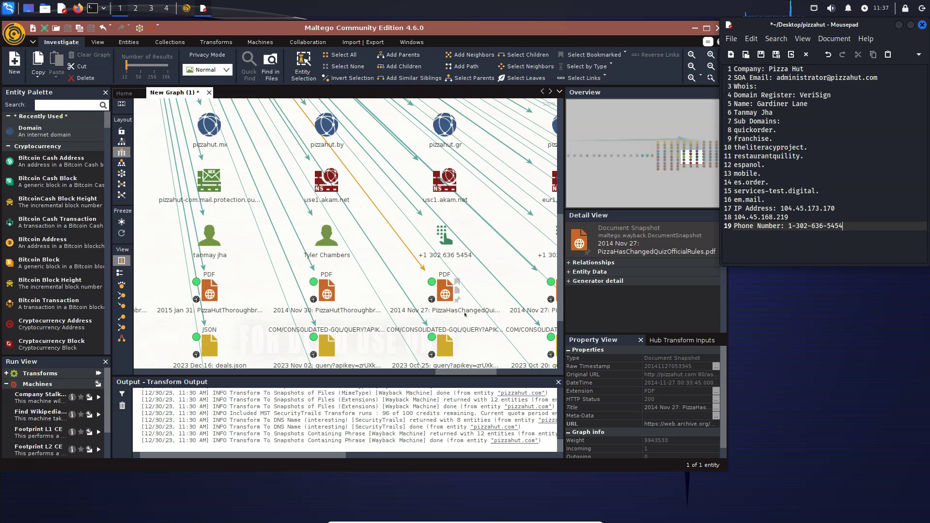
click(465, 313)
click(347, 311)
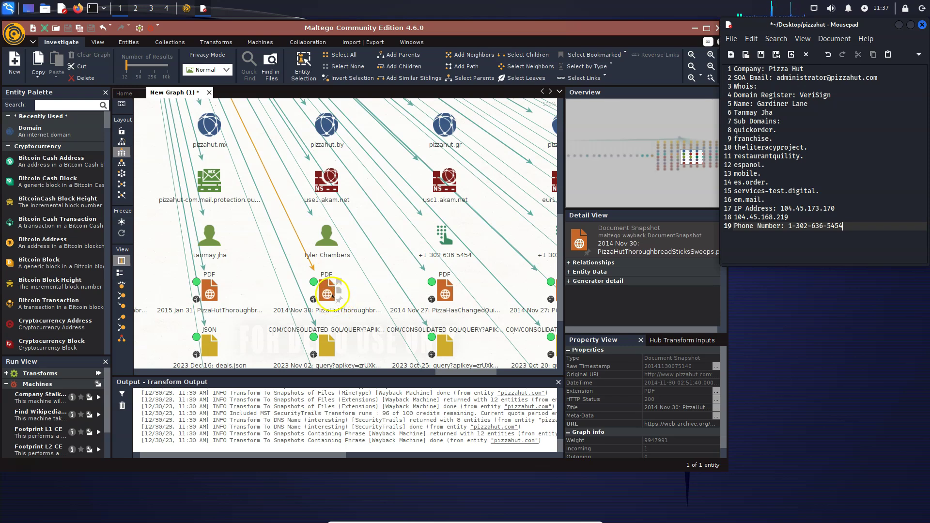
click(330, 293)
right_click(329, 292)
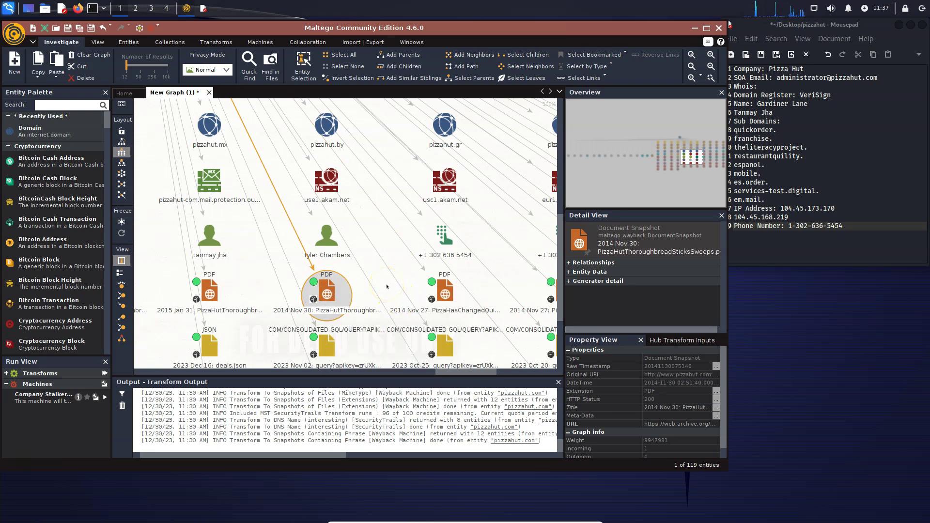
click(691, 156)
drag(691, 156, 710, 167)
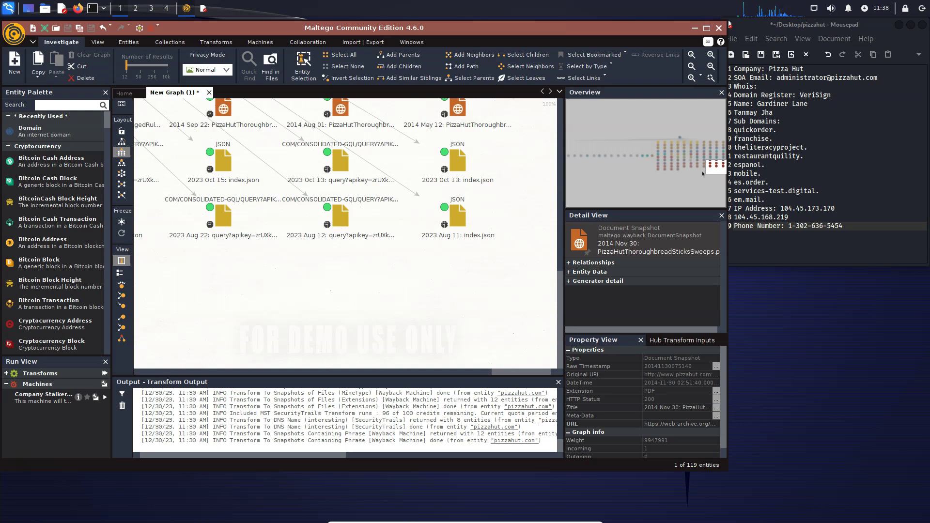
click(700, 179)
drag(723, 166, 708, 164)
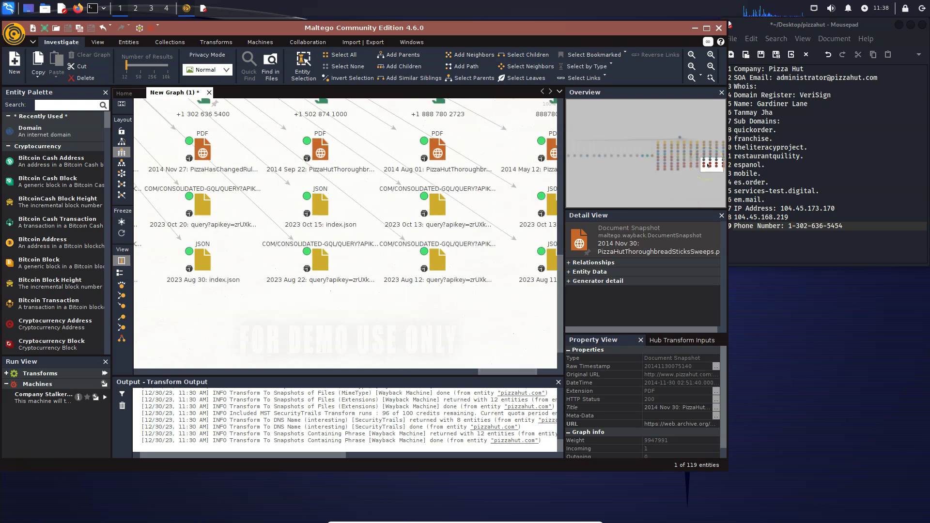
drag(708, 164, 700, 166)
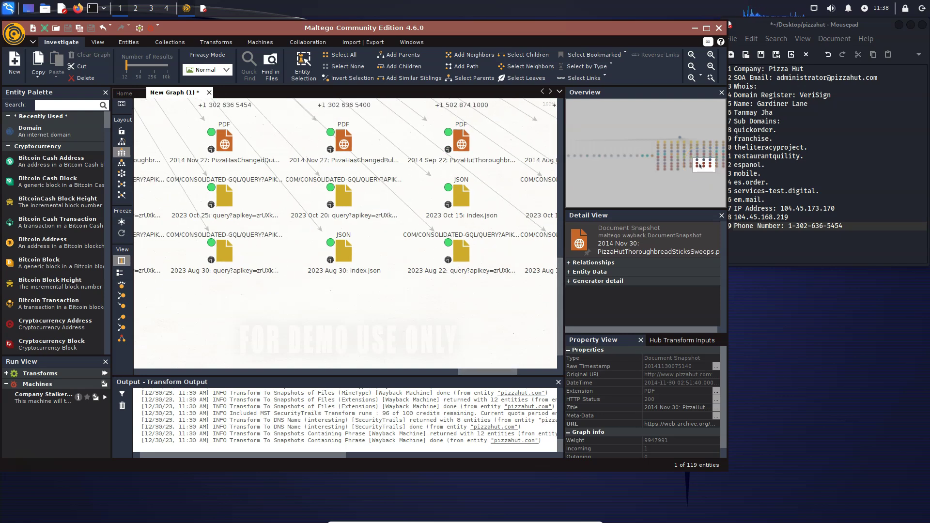
drag(699, 166, 682, 167)
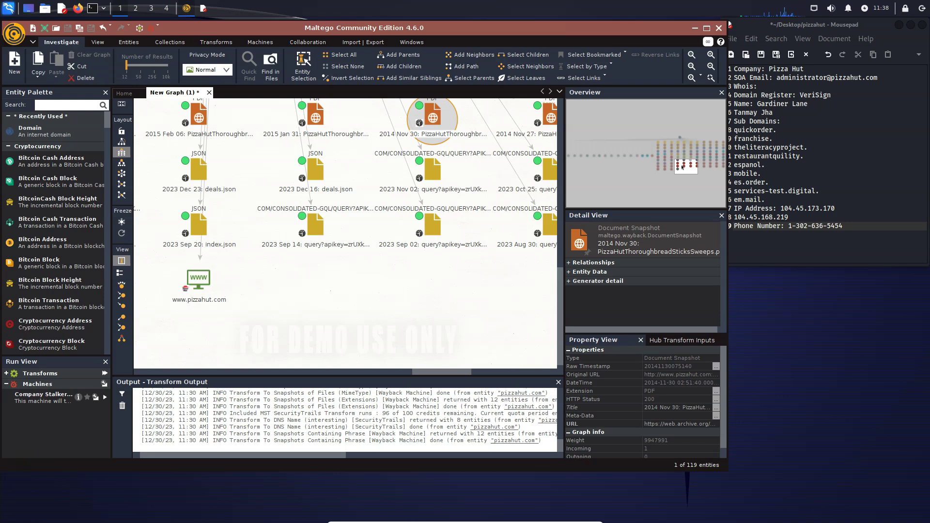
click(674, 173)
Pan to the name server nodes and select the 2014 May 10 PDF snapshot
click(675, 165)
drag(675, 165, 659, 166)
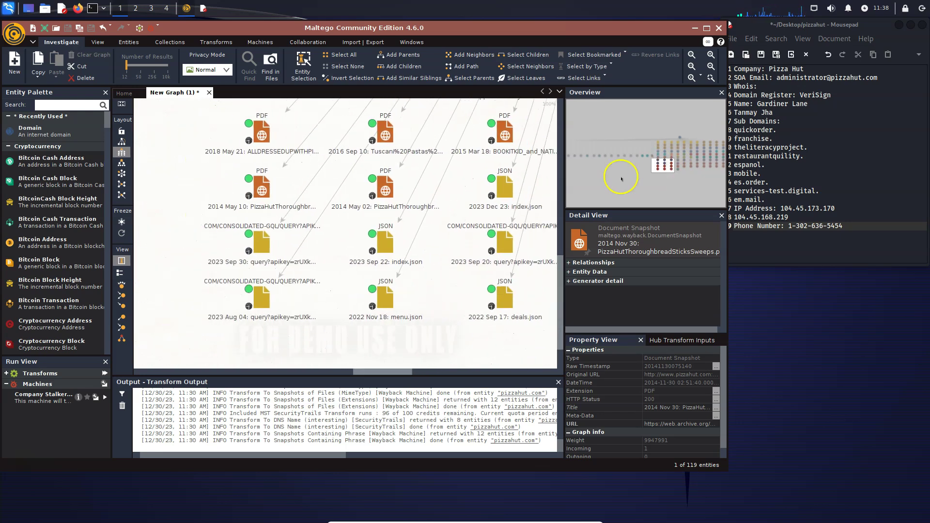
click(261, 192)
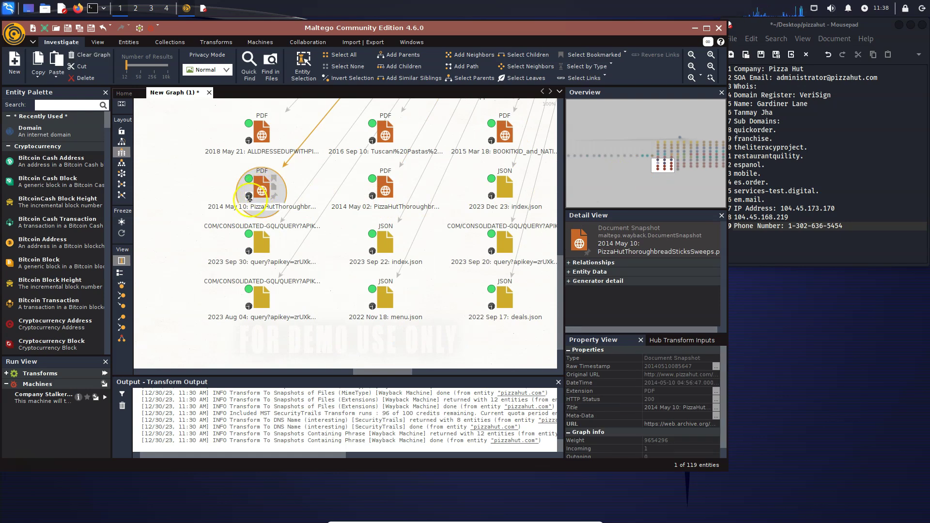
click(262, 191)
click(597, 255)
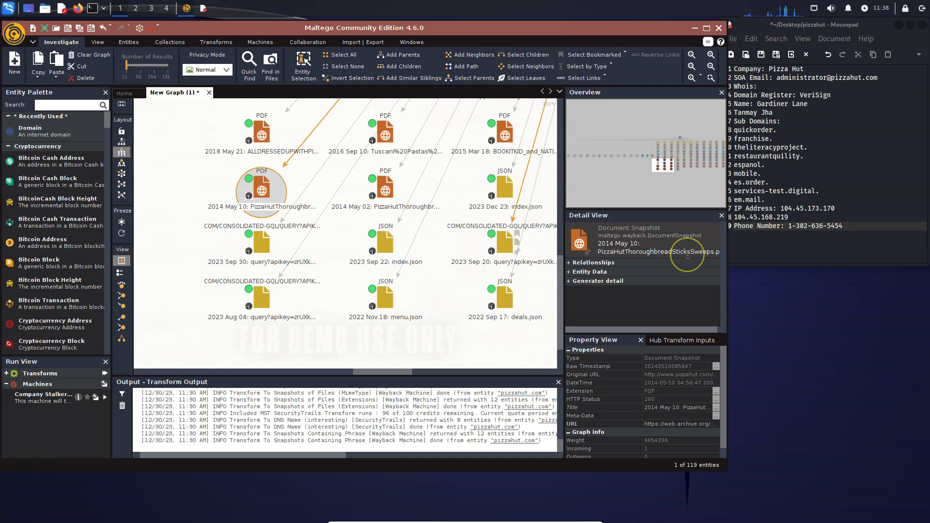
Review the snapshot's incoming links and generator in Detail View, then pan to blog.pizzahut.com
click(571, 263)
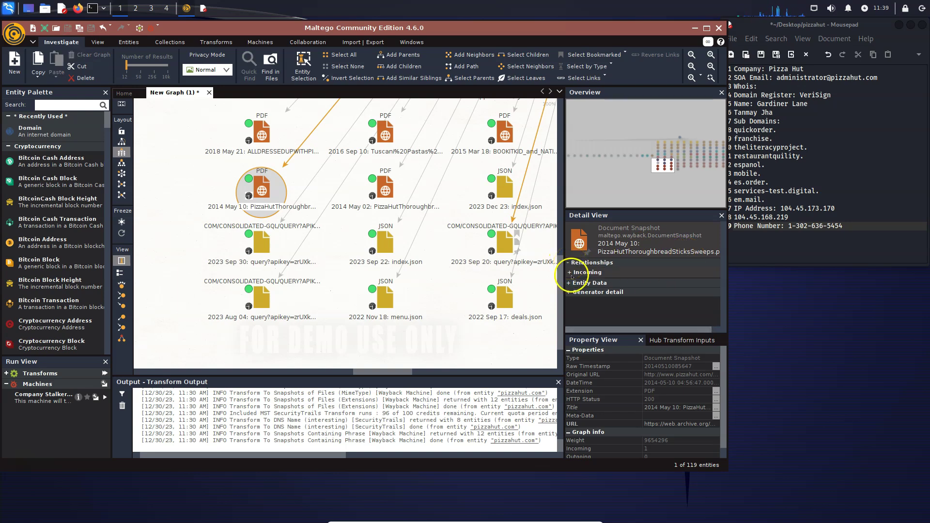
click(570, 272)
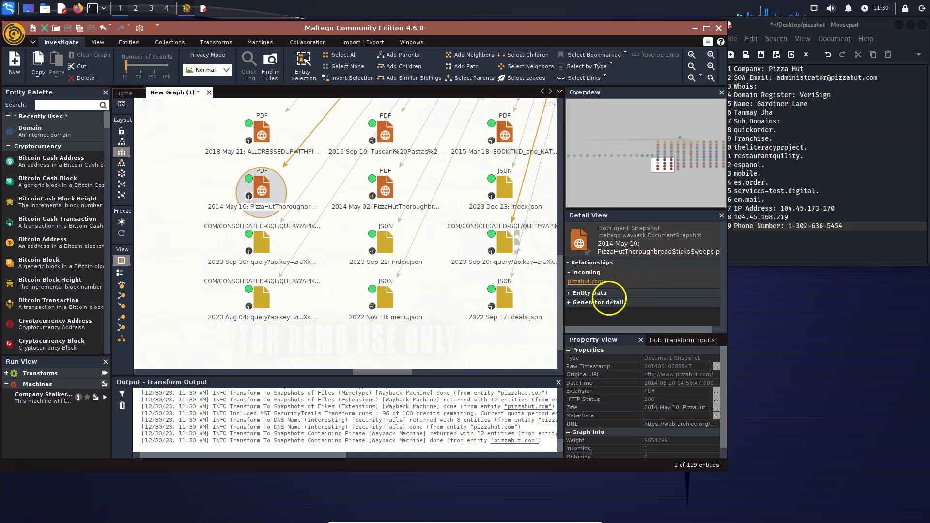
click(581, 303)
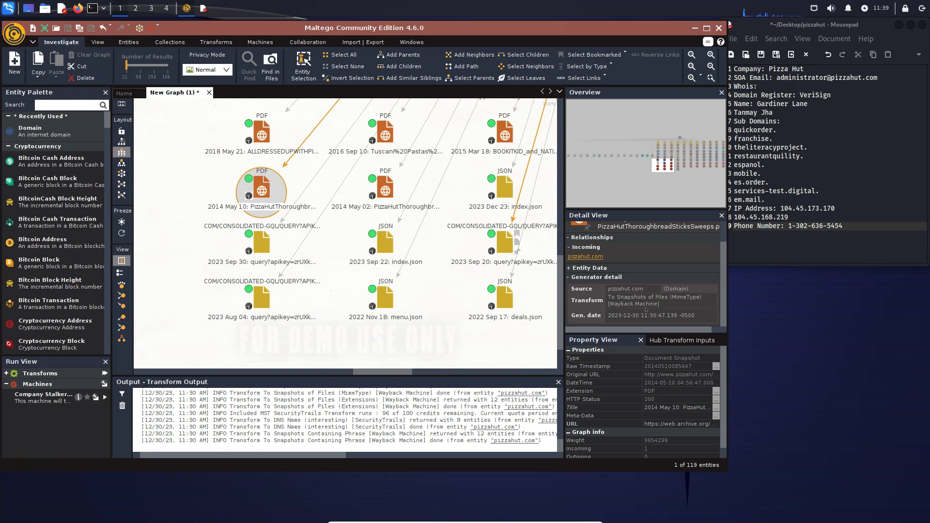
click(558, 315)
drag(657, 179, 646, 156)
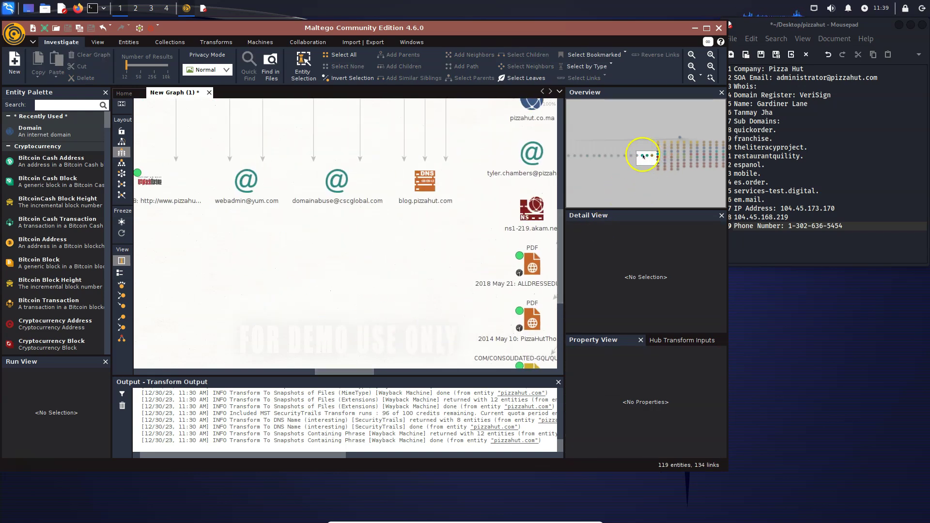
Add 'Blog: blog.pizzahut.com' on a new line after the phone entry in the notes
click(413, 201)
click(793, 227)
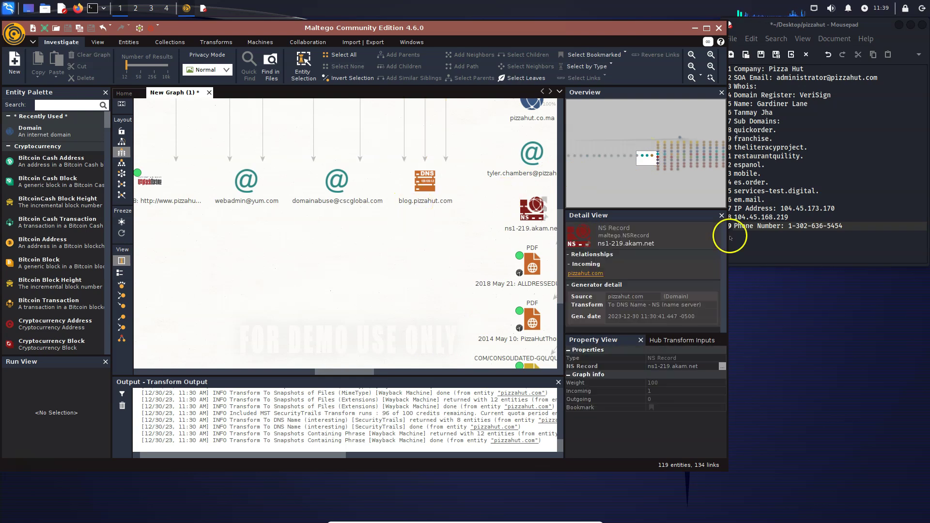
click(849, 226)
key(Return)
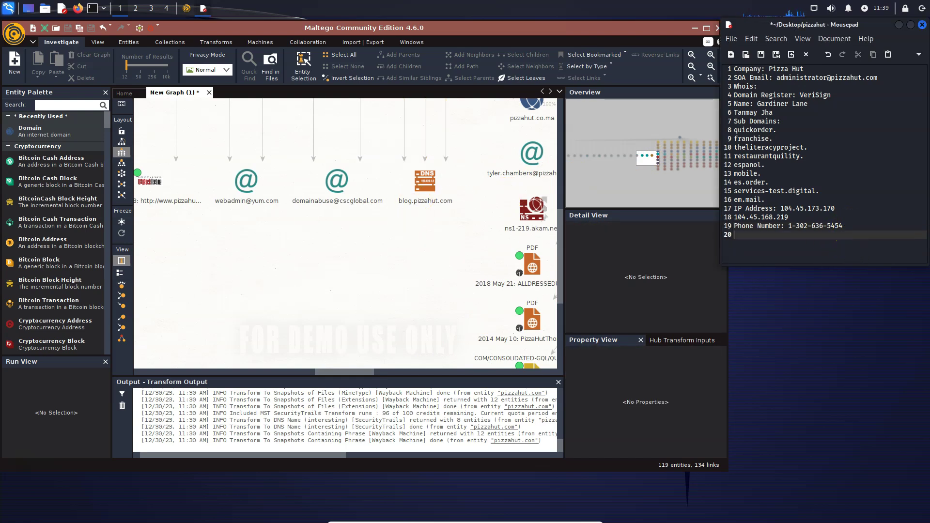
text(Blog: blog.pizzahut.com)
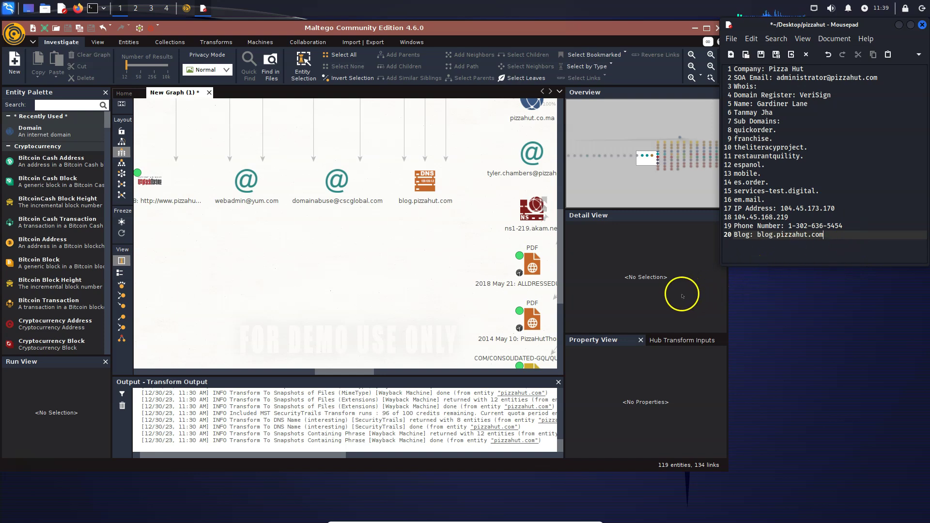
click(640, 158)
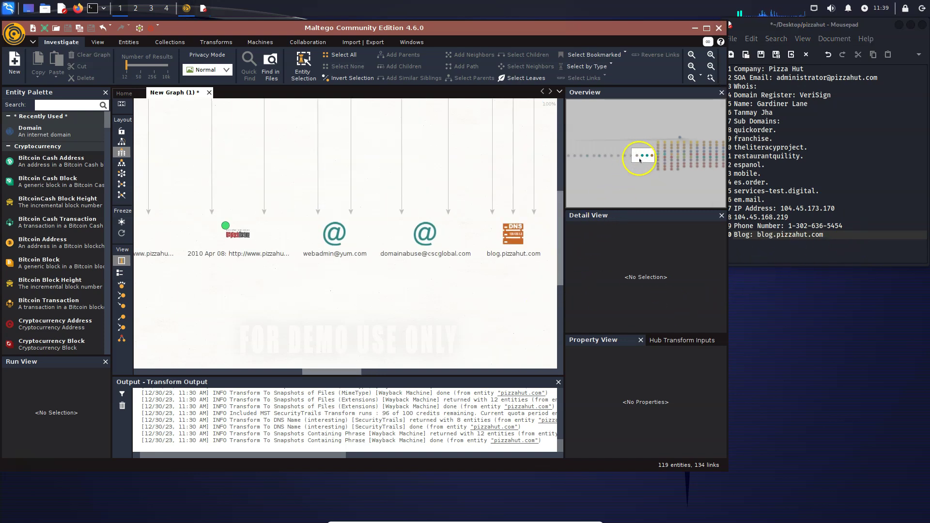
drag(640, 159, 603, 162)
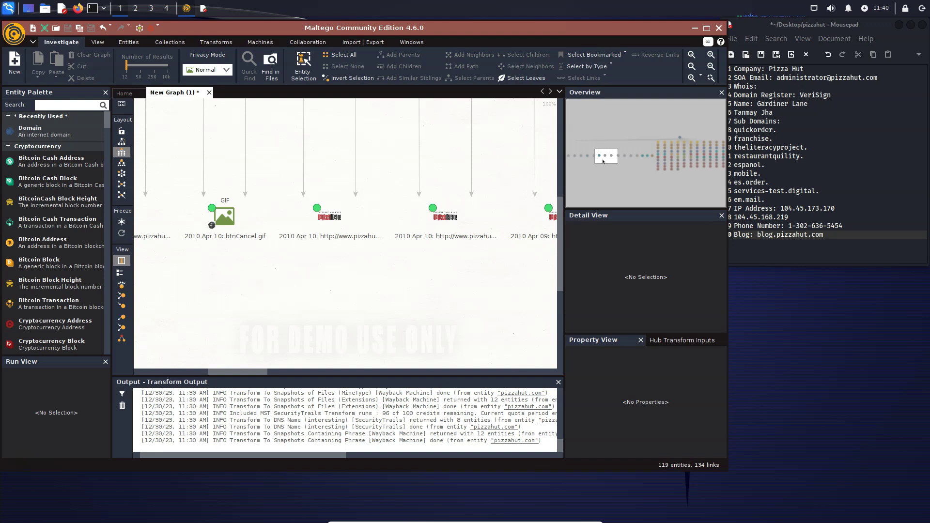
click(603, 162)
drag(607, 161, 583, 159)
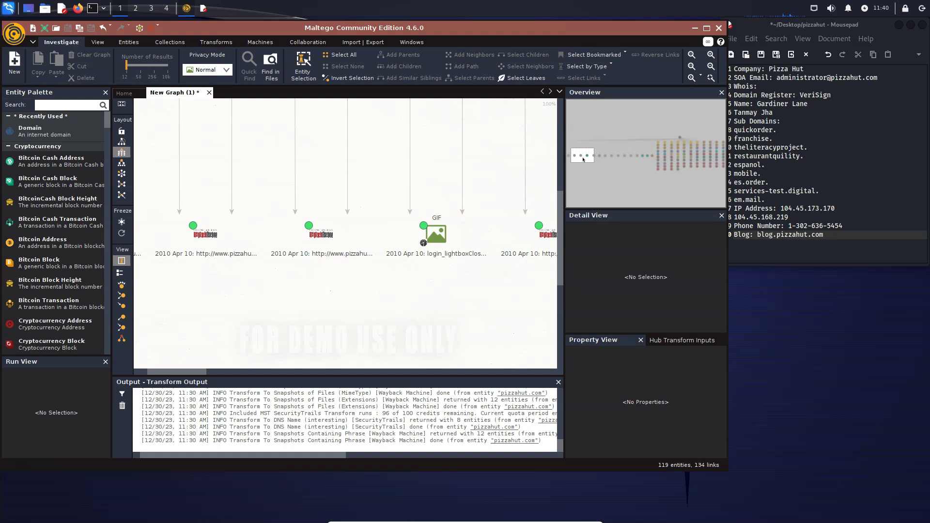
drag(583, 160, 685, 151)
click(602, 191)
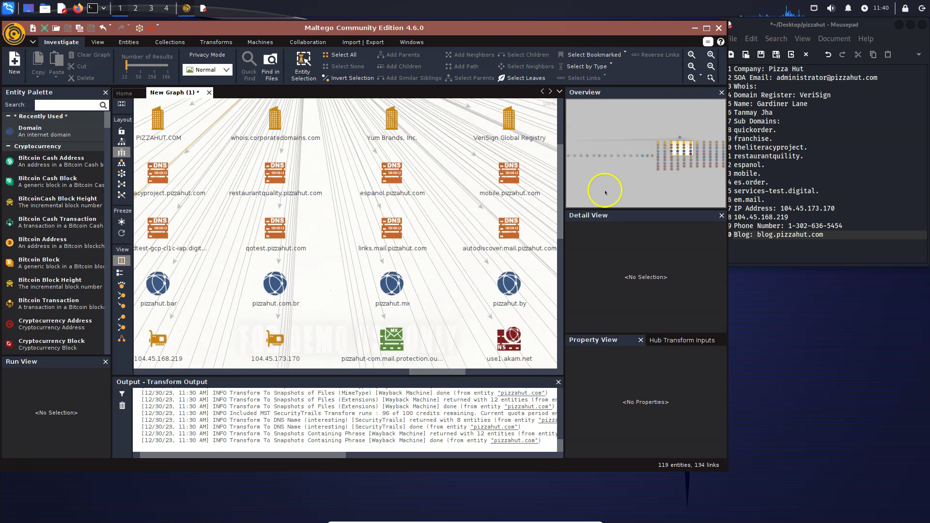